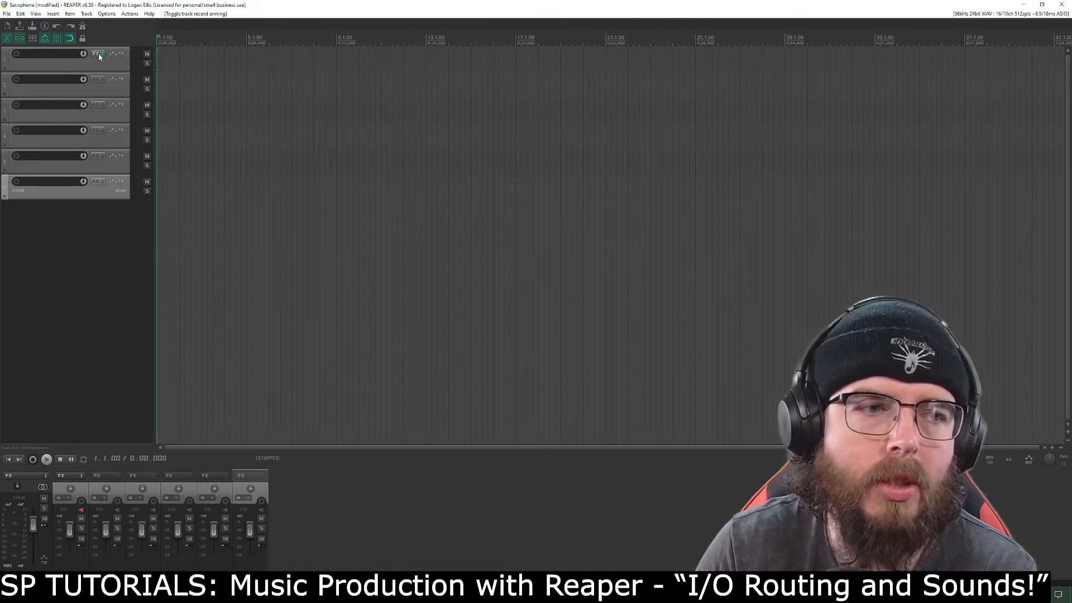
# - Remove DSK Saxophones from track 1's FX chain and list the instrument plugins available to add
pyautogui.click(98, 54)
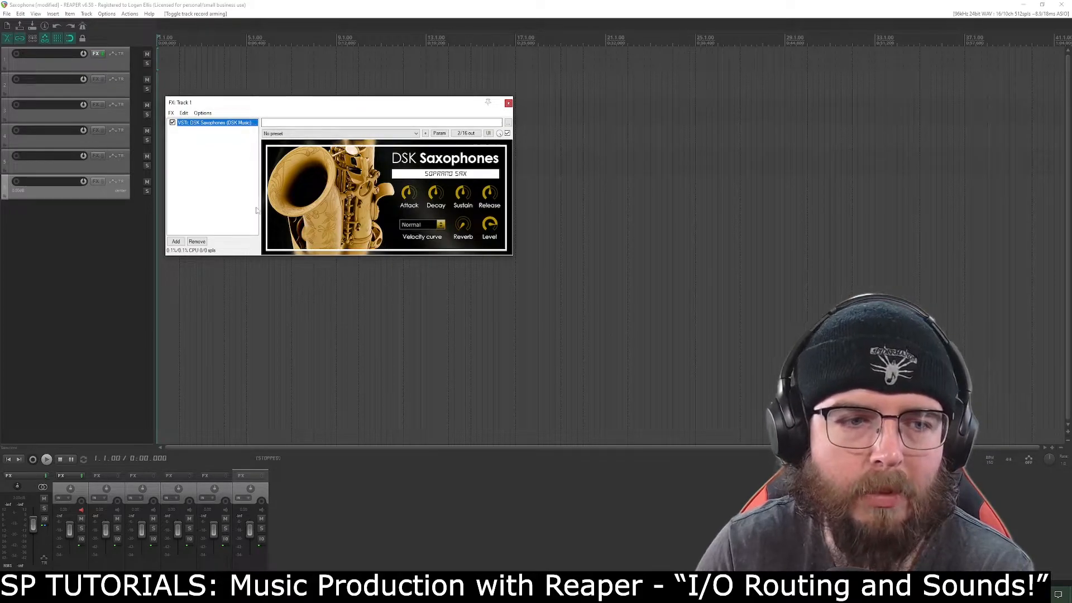
pyautogui.click(196, 242)
pyautogui.click(176, 241)
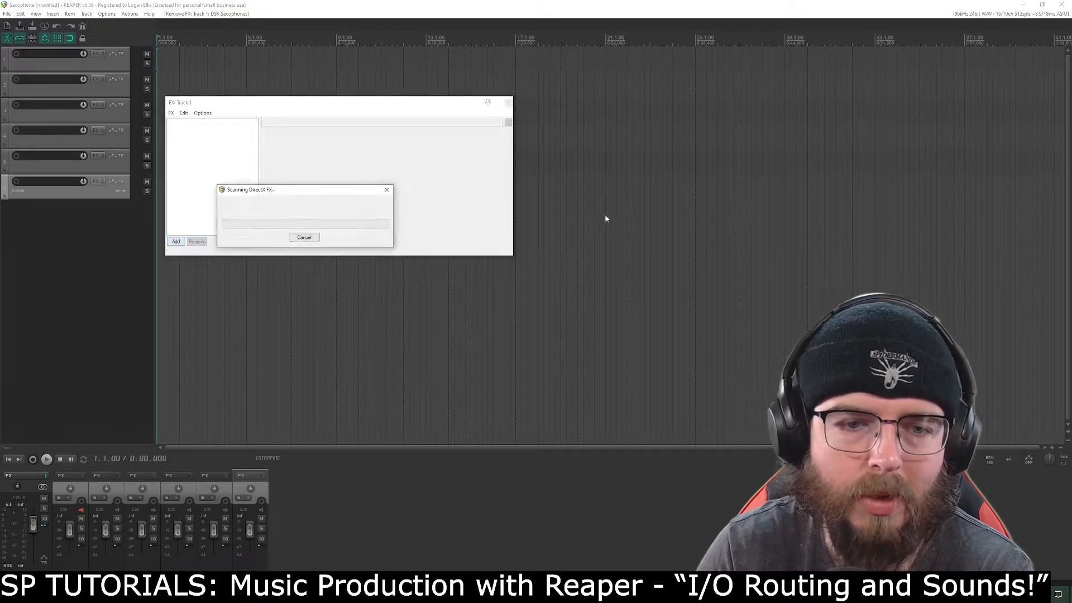
pyautogui.click(665, 190)
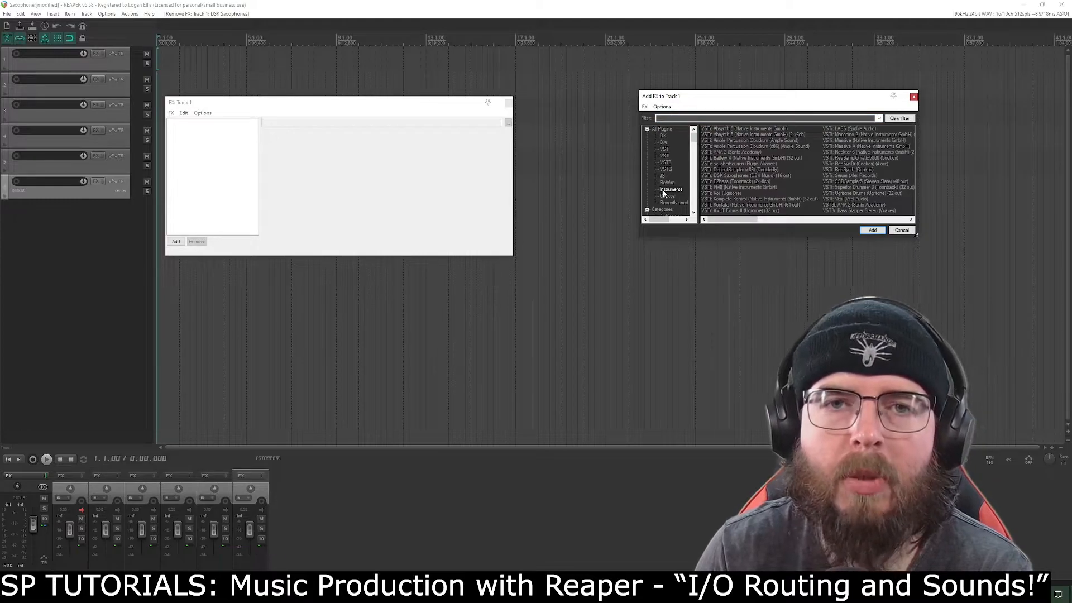
# - Open the audio device settings in the preferences
pyautogui.click(106, 14)
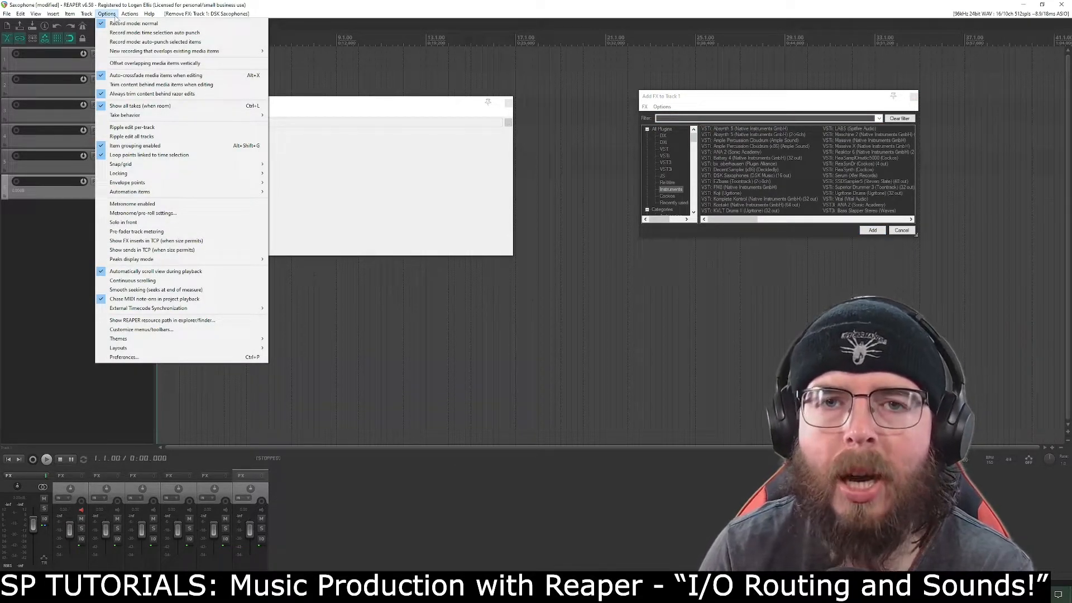
pyautogui.click(116, 18)
pyautogui.click(108, 15)
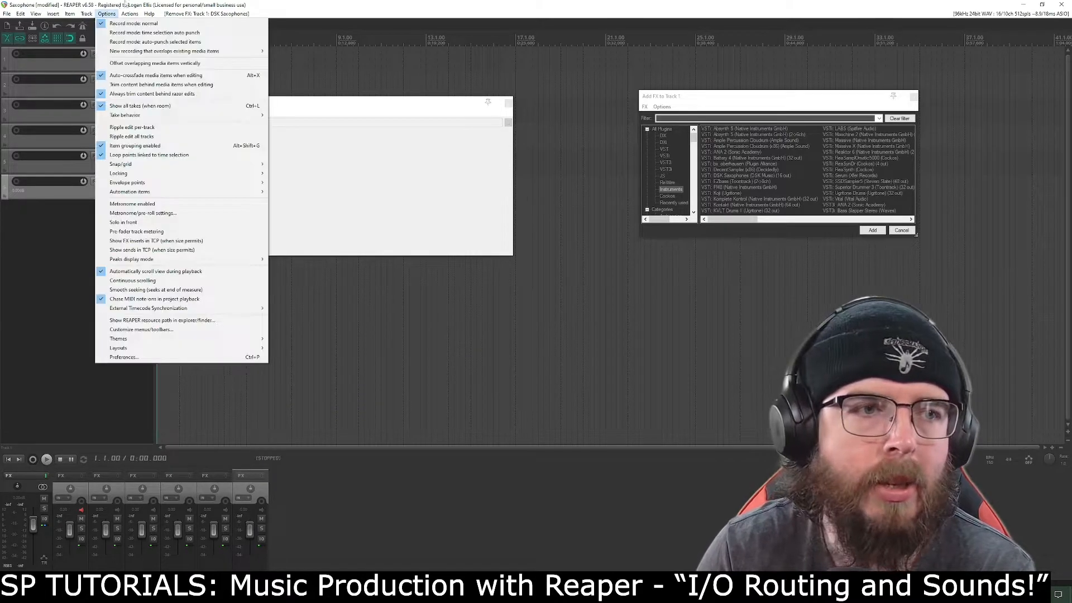
pyautogui.click(182, 357)
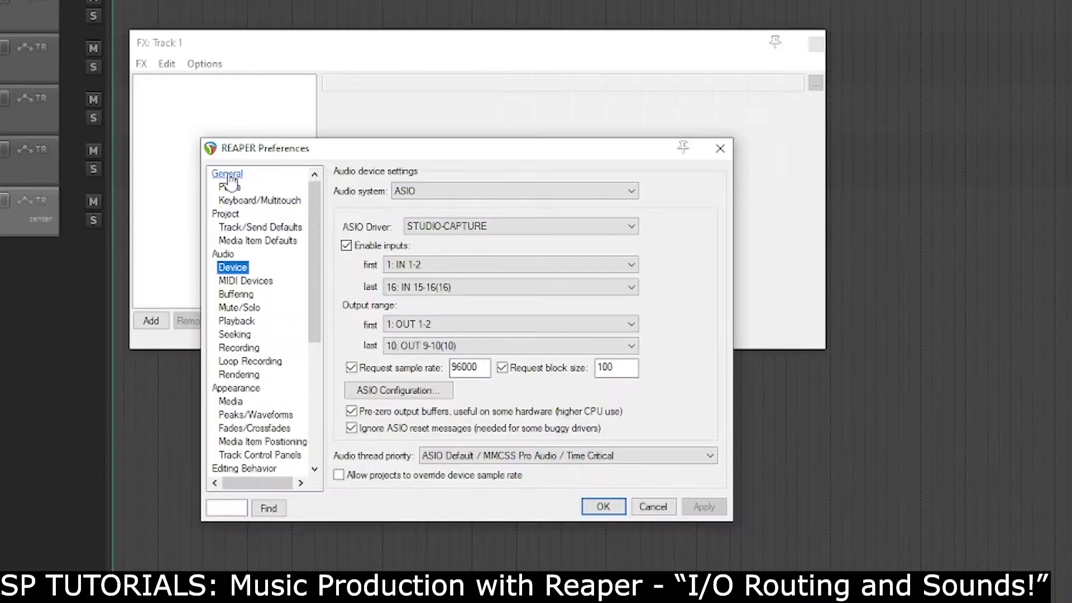
pyautogui.click(222, 254)
pyautogui.click(234, 271)
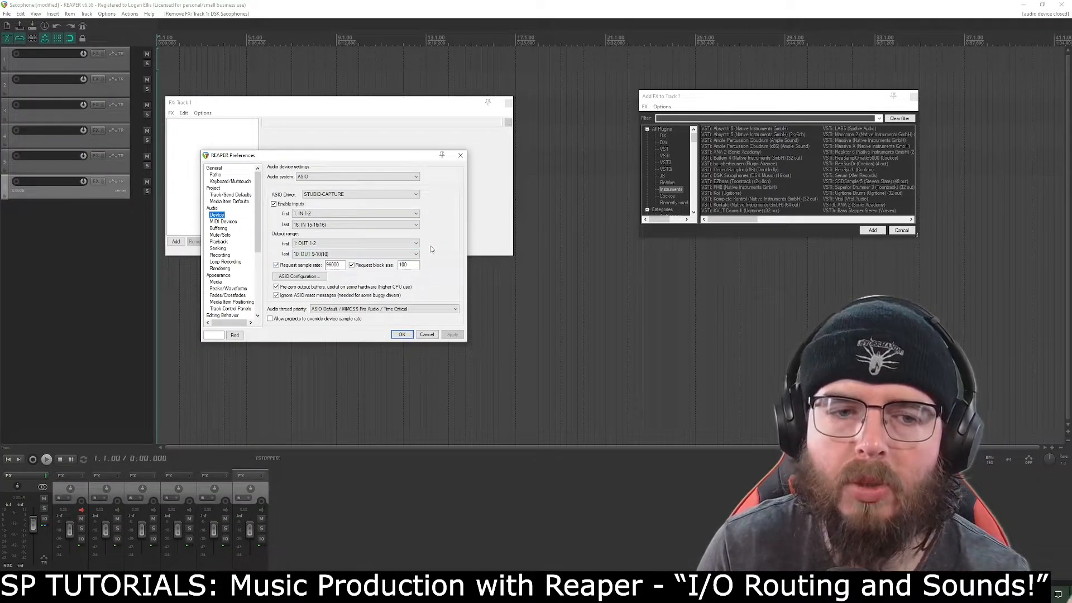
# - Choose ASIO as the audio system and STUDIO-CAPTURE as the ASIO driver
pyautogui.click(373, 175)
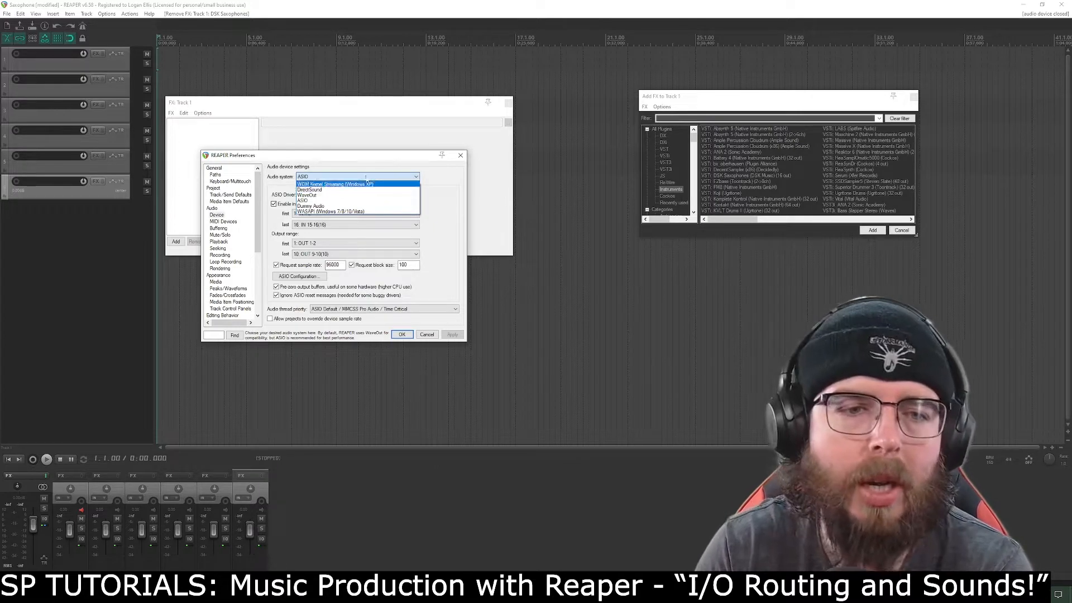
pyautogui.click(400, 177)
pyautogui.click(399, 178)
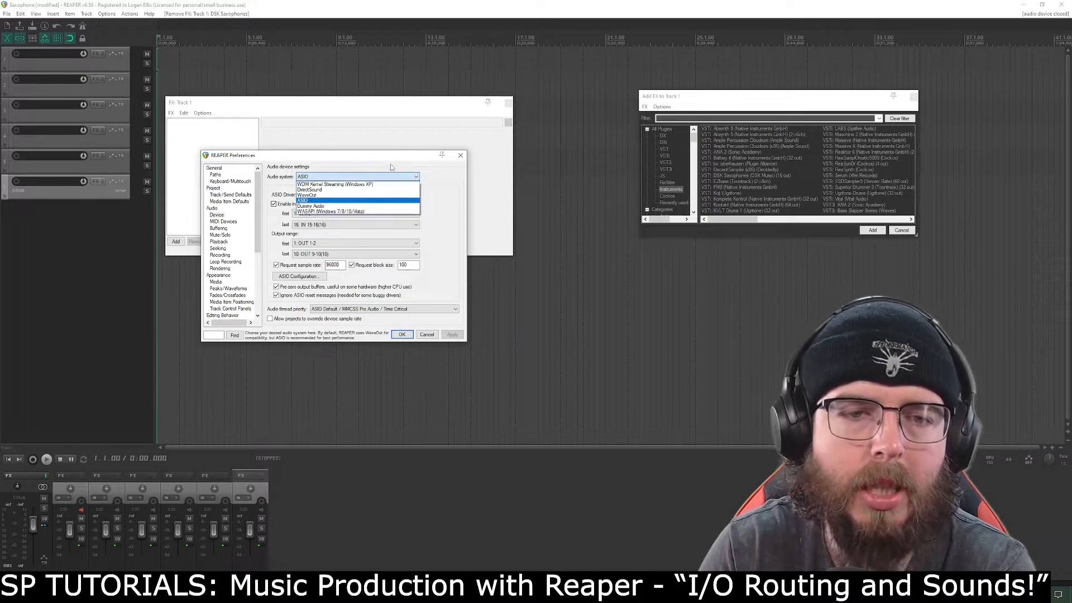
pyautogui.click(391, 166)
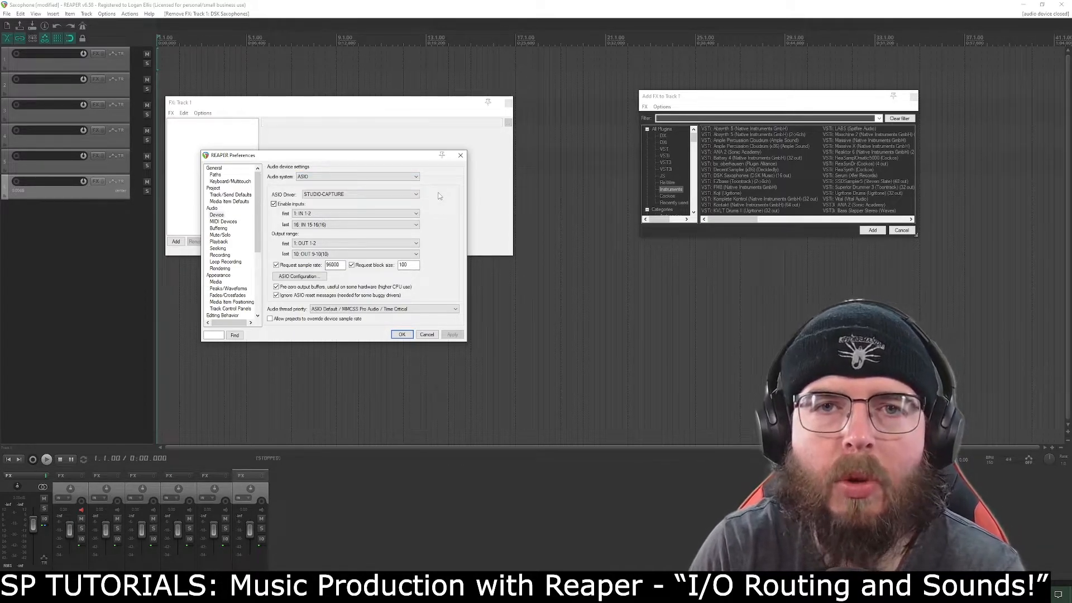
pyautogui.click(401, 179)
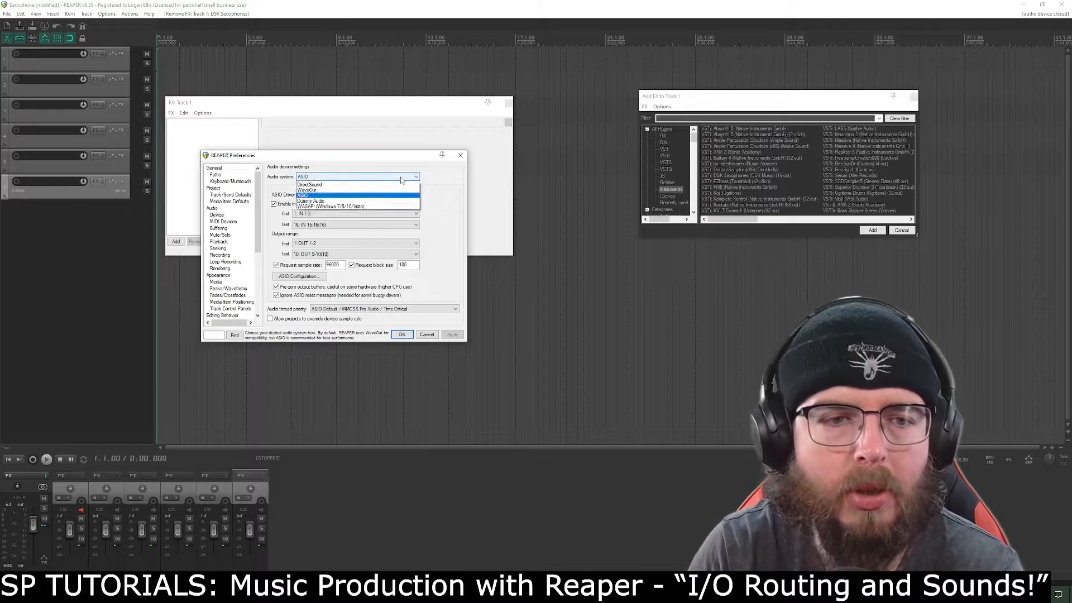
pyautogui.click(391, 195)
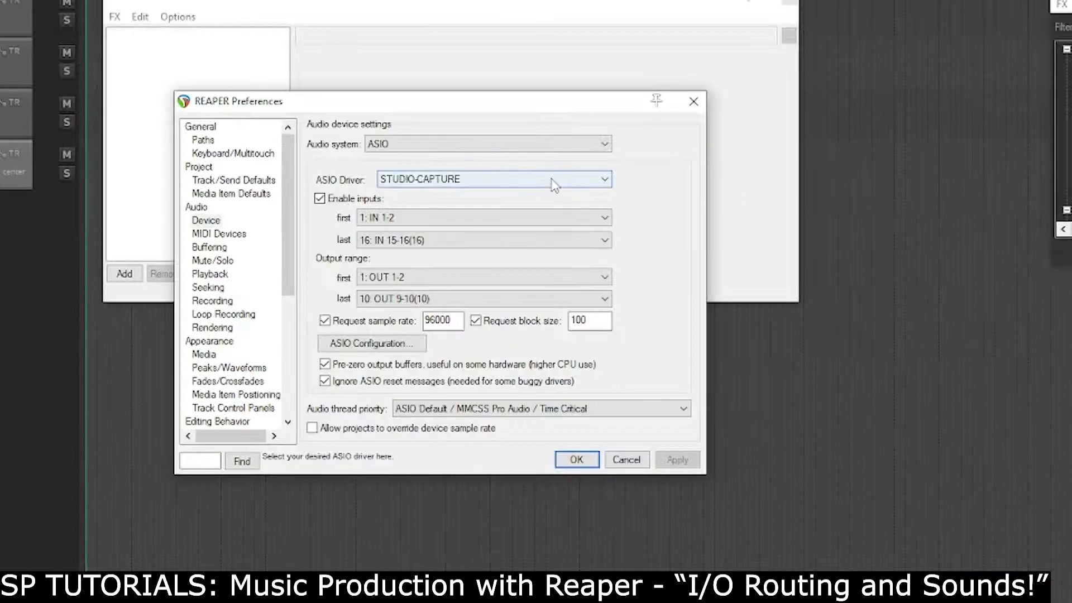
pyautogui.click(553, 184)
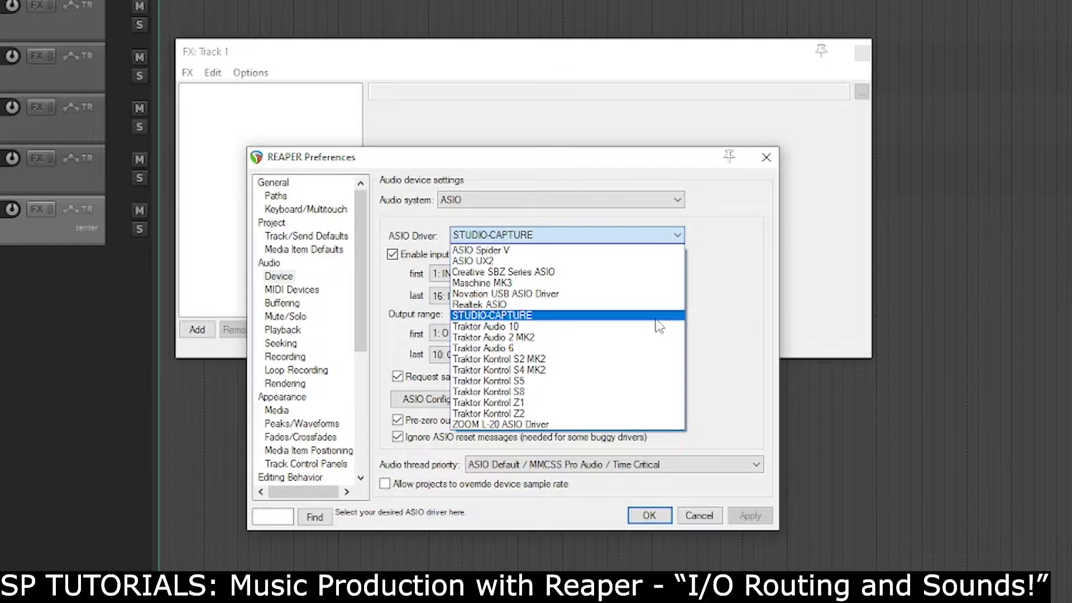
pyautogui.click(655, 319)
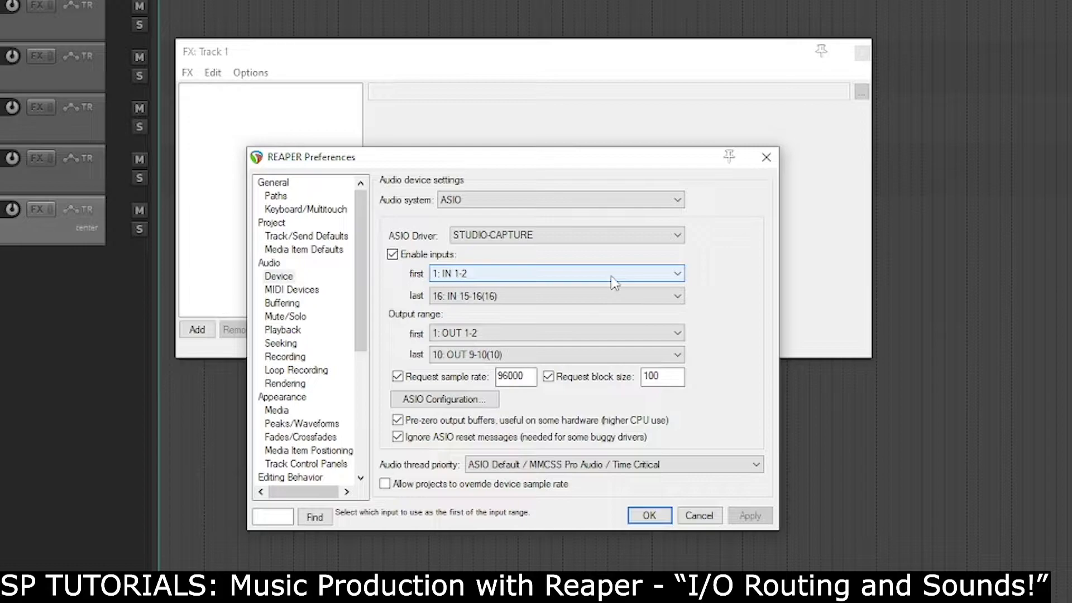
# - Set the device's input range from 1: IN 1-2 to 16: IN 15-16(16)
pyautogui.click(558, 273)
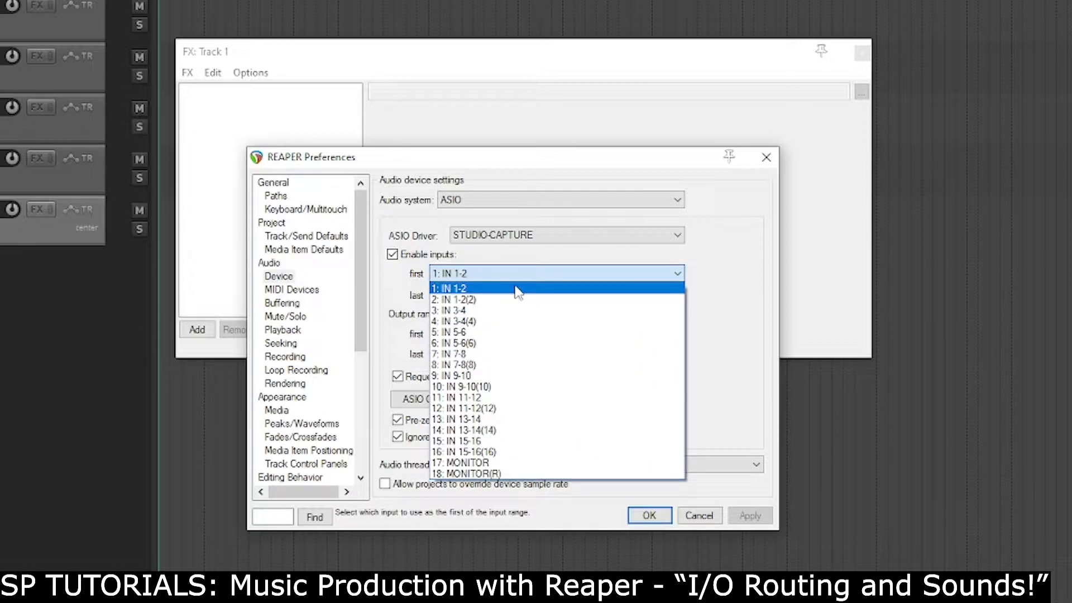
pyautogui.click(516, 289)
pyautogui.click(626, 295)
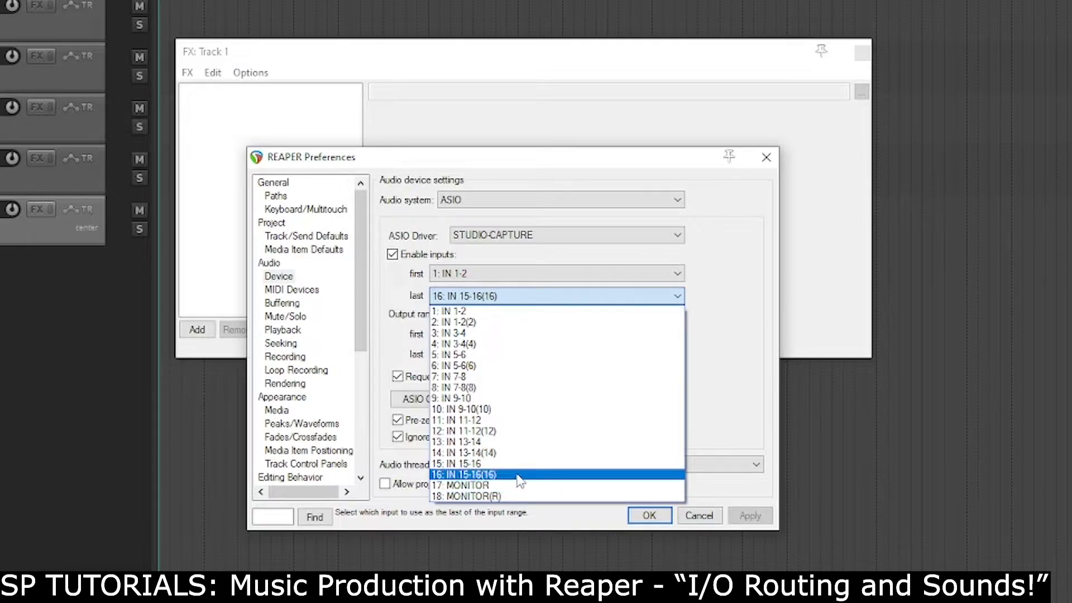
pyautogui.click(509, 299)
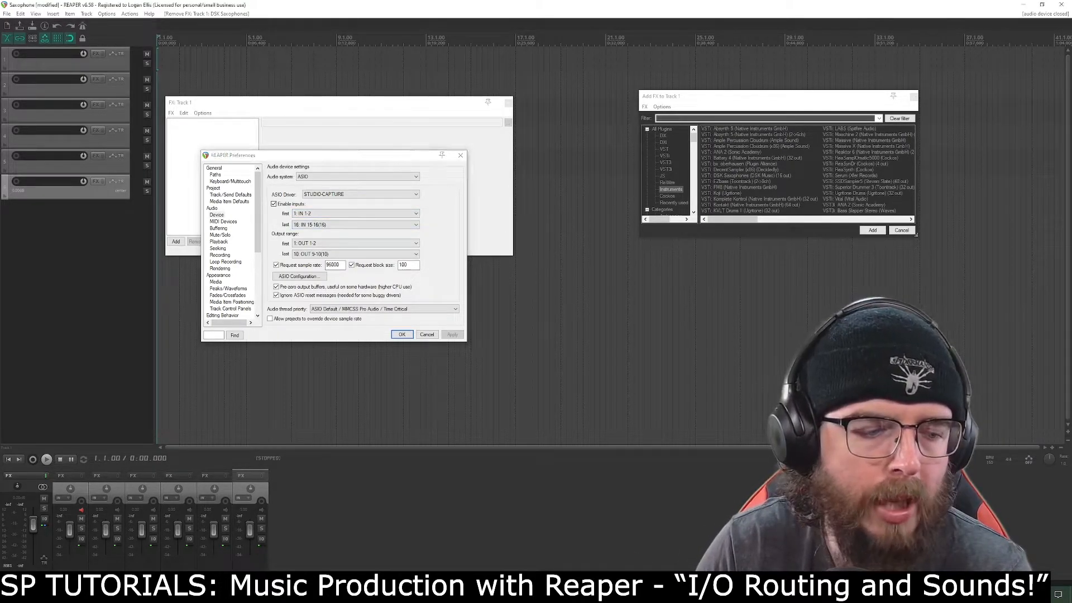
# - Arm track 1 for recording and look through its mono input choices without changing the MIDI input
pyautogui.click(70, 577)
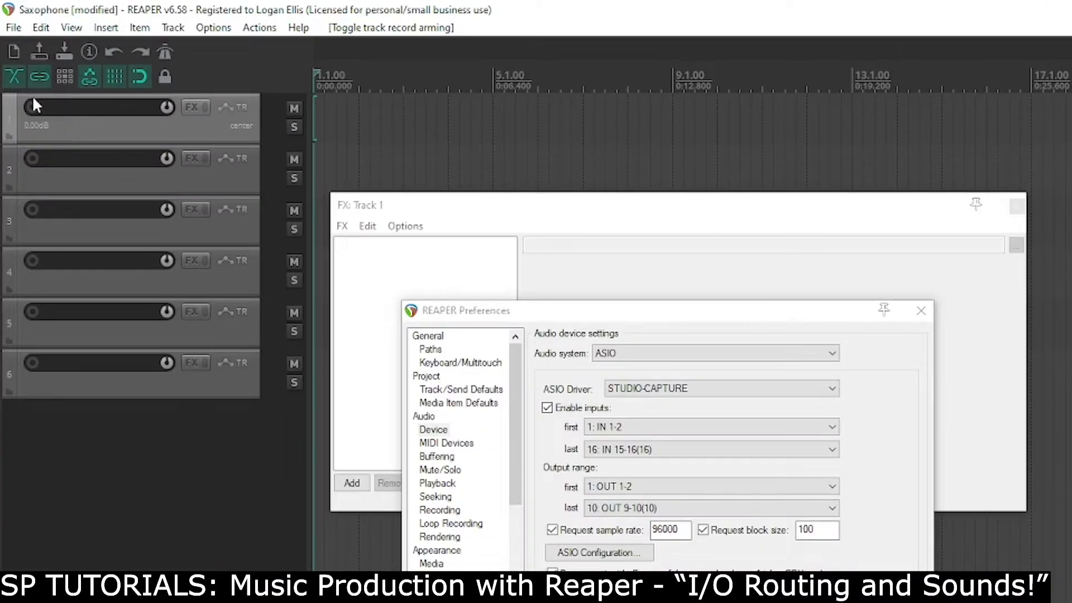
pyautogui.click(31, 106)
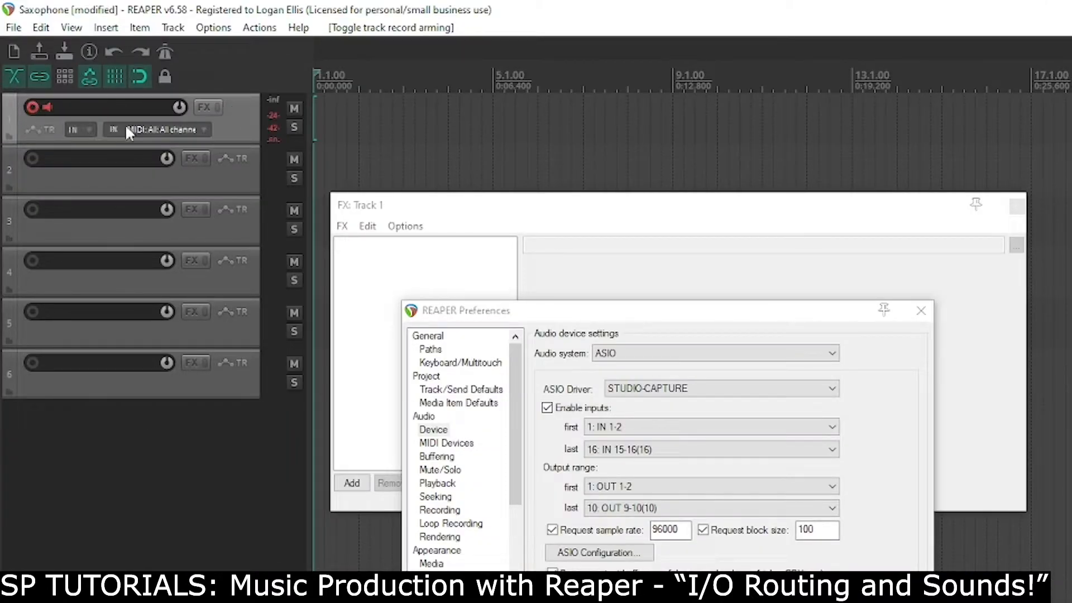
pyautogui.click(131, 128)
pyautogui.moveTo(192, 138)
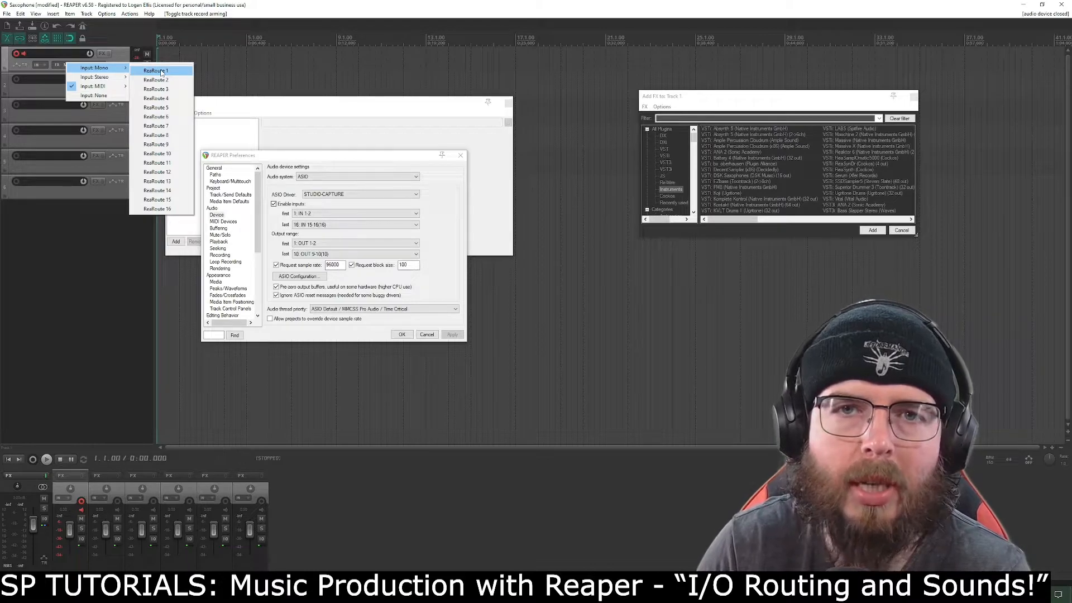
pyautogui.click(221, 149)
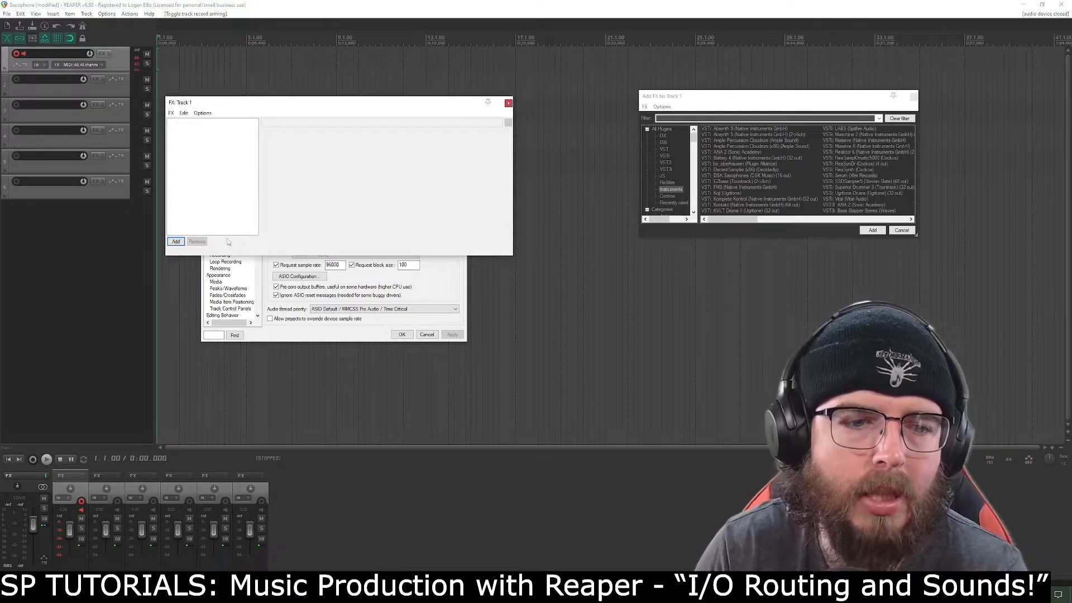
# - Return to the audio device preferences and check the available audio systems
pyautogui.click(442, 293)
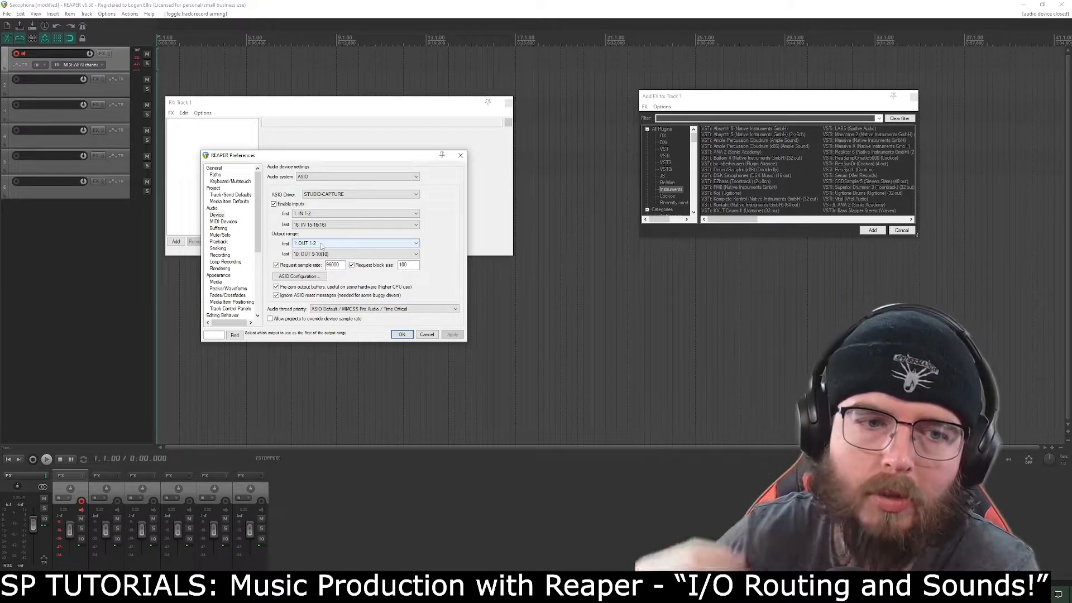
pyautogui.click(363, 175)
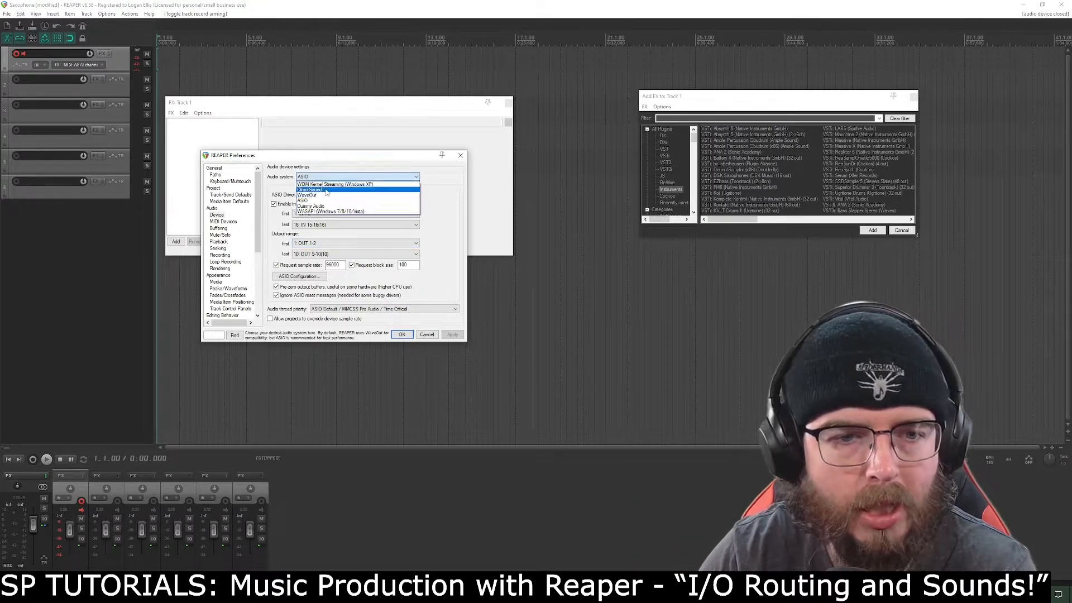
pyautogui.click(450, 228)
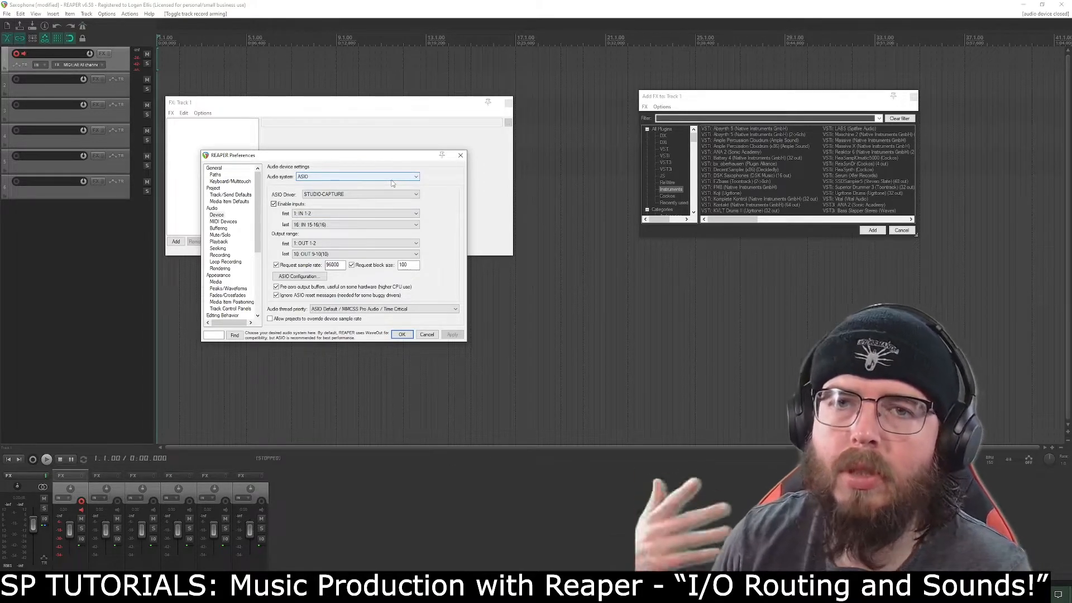
# - Set the device's output range from 1: OUT 1-2 to 10: OUT 9-10(10)
pyautogui.click(348, 244)
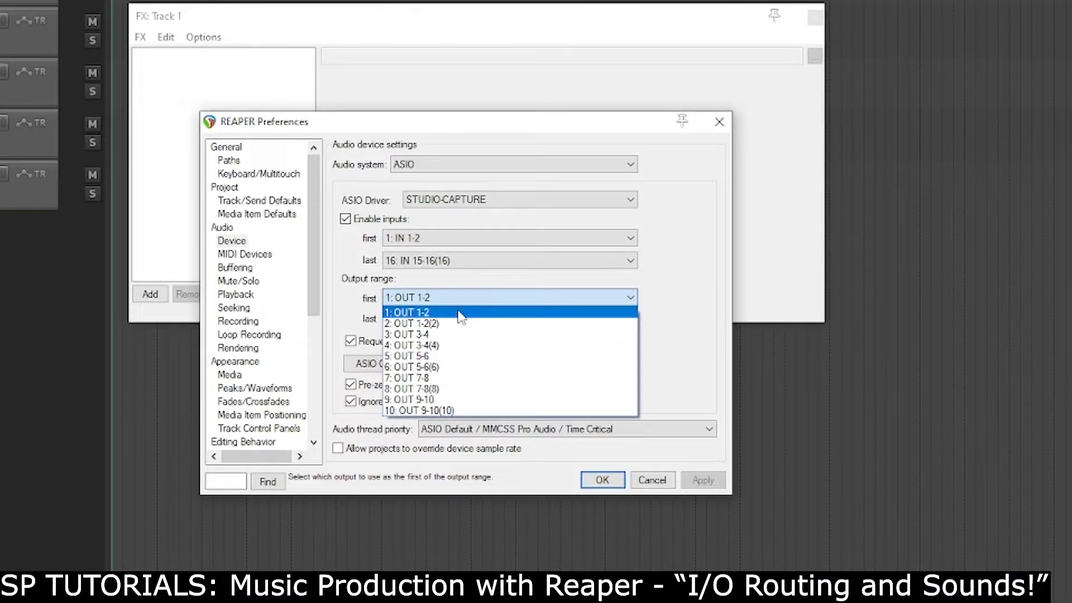
pyautogui.click(475, 282)
pyautogui.click(455, 296)
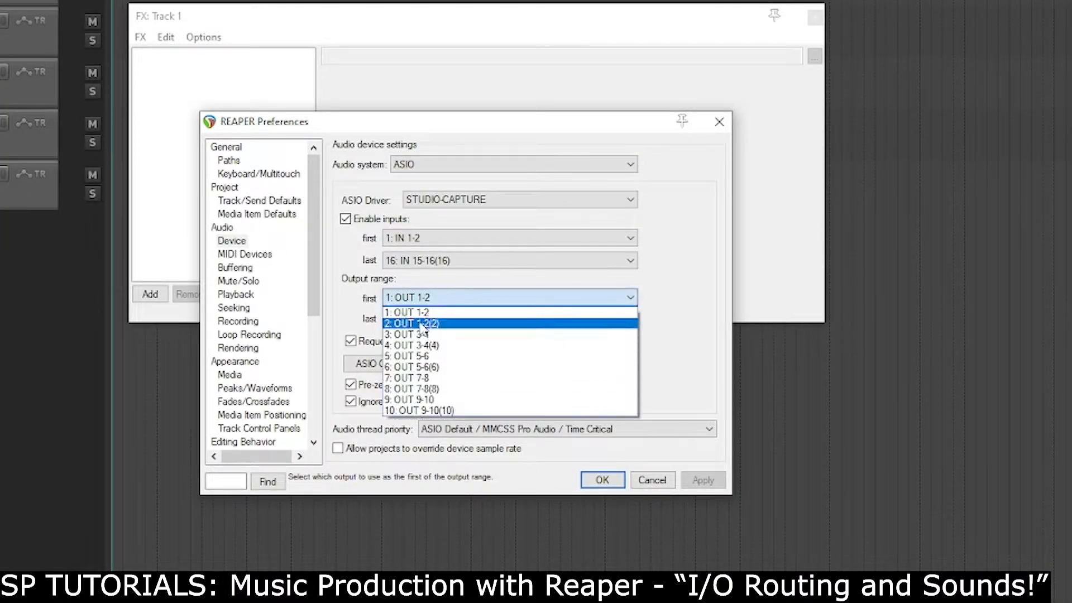
pyautogui.click(428, 314)
pyautogui.click(502, 319)
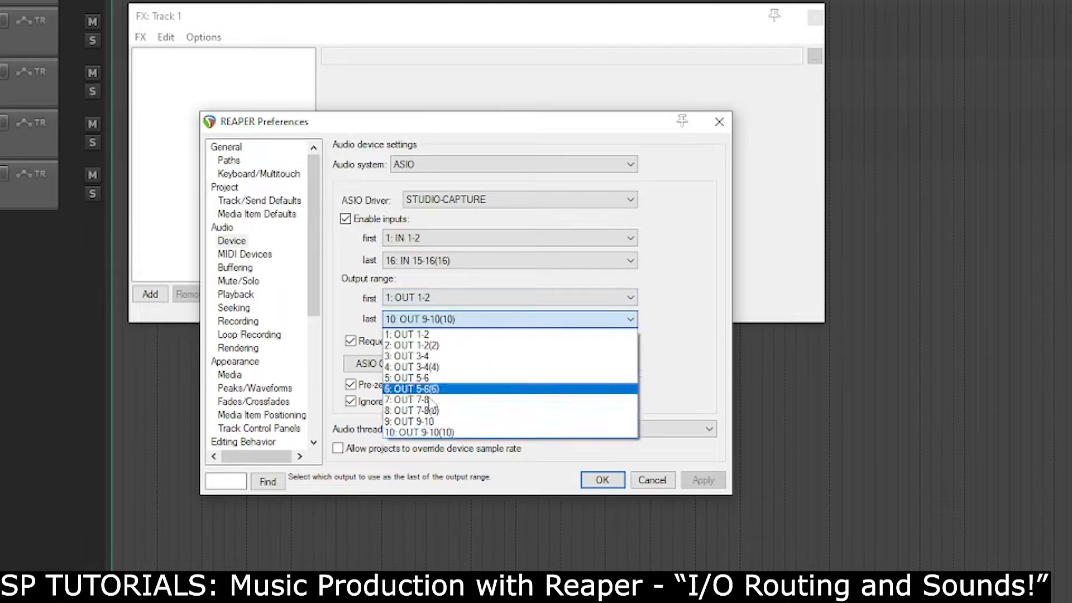
pyautogui.click(426, 433)
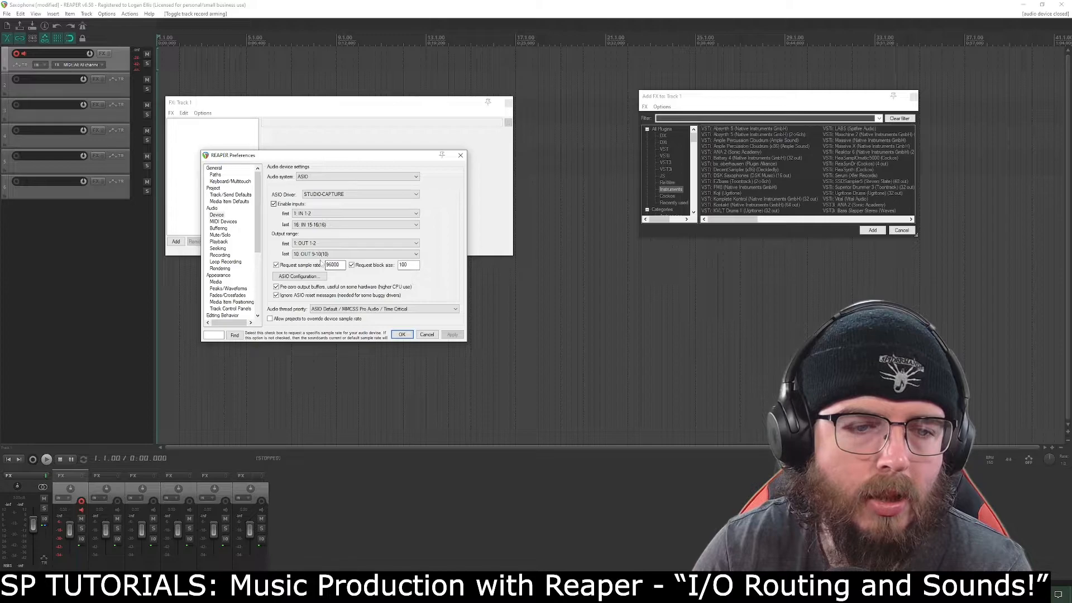
# - Examine the requested sample rate and the option to pre-zero output buffers
pyautogui.doubleClick(332, 265)
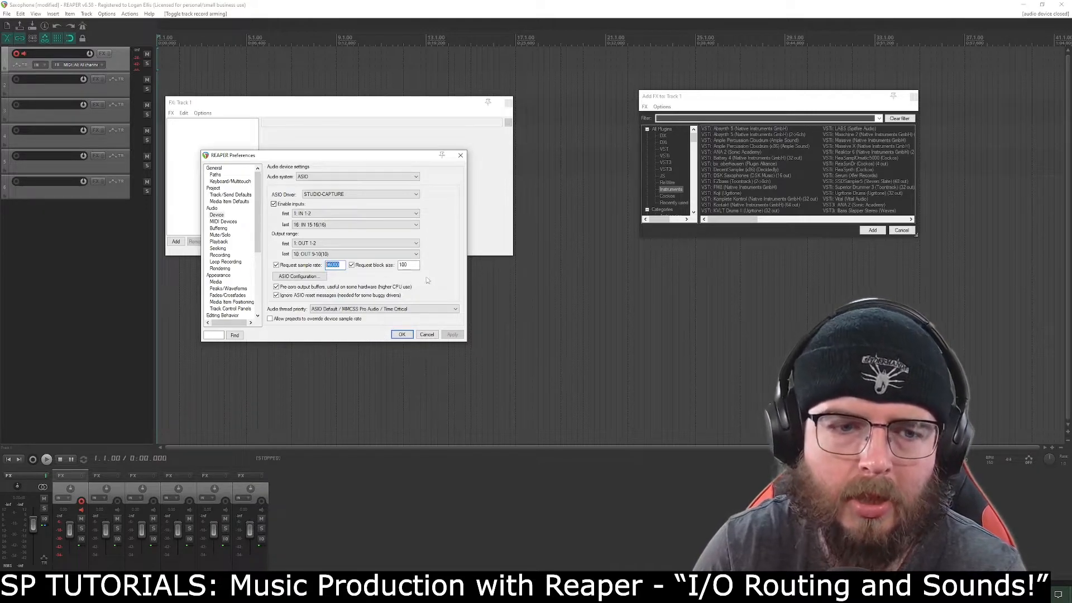
pyautogui.click(338, 266)
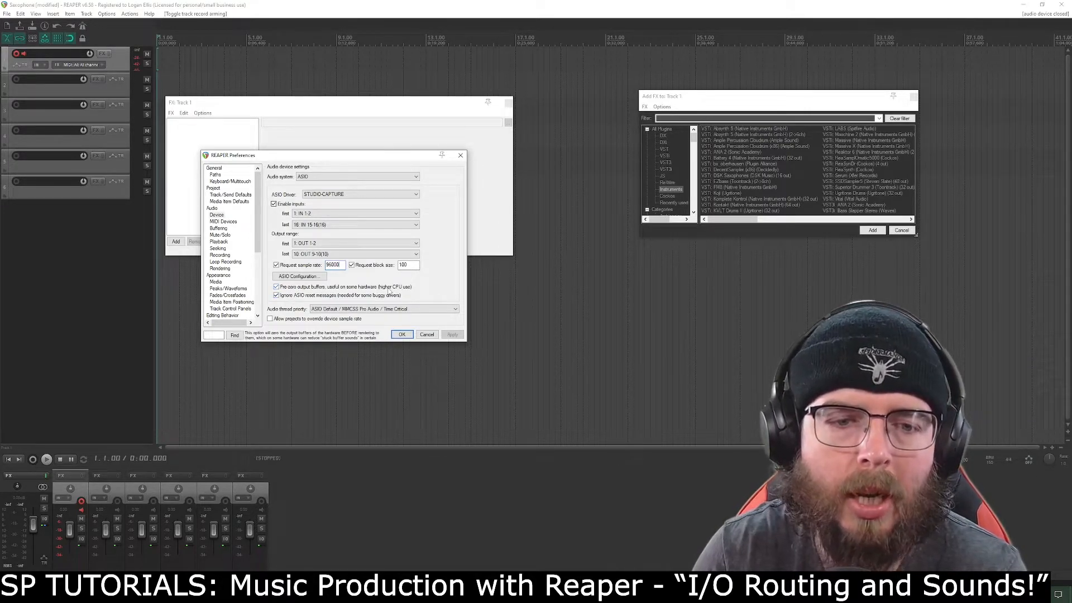
pyautogui.click(276, 287)
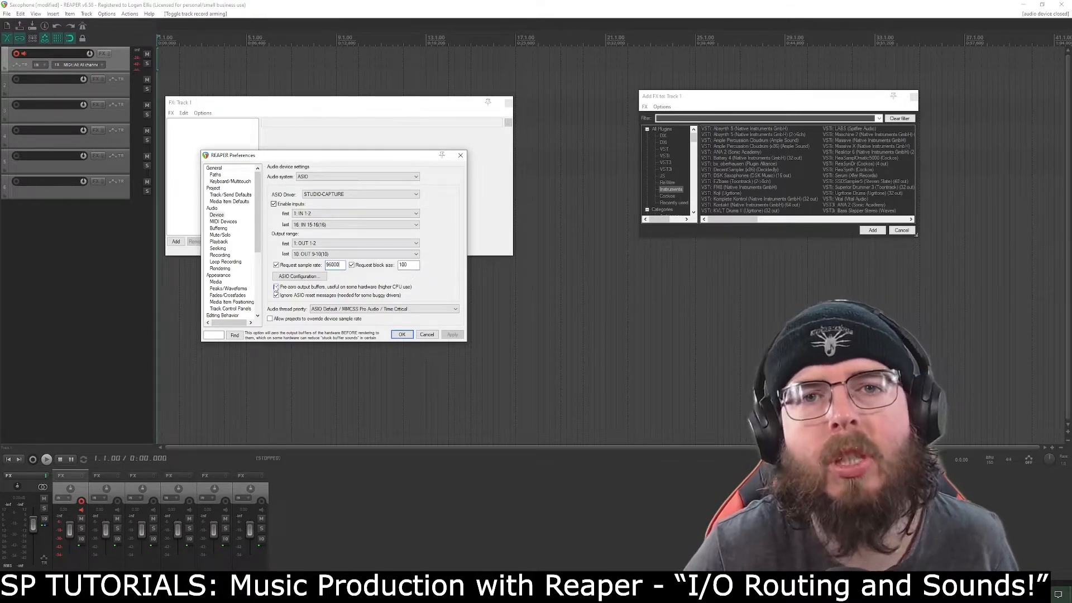
pyautogui.click(276, 286)
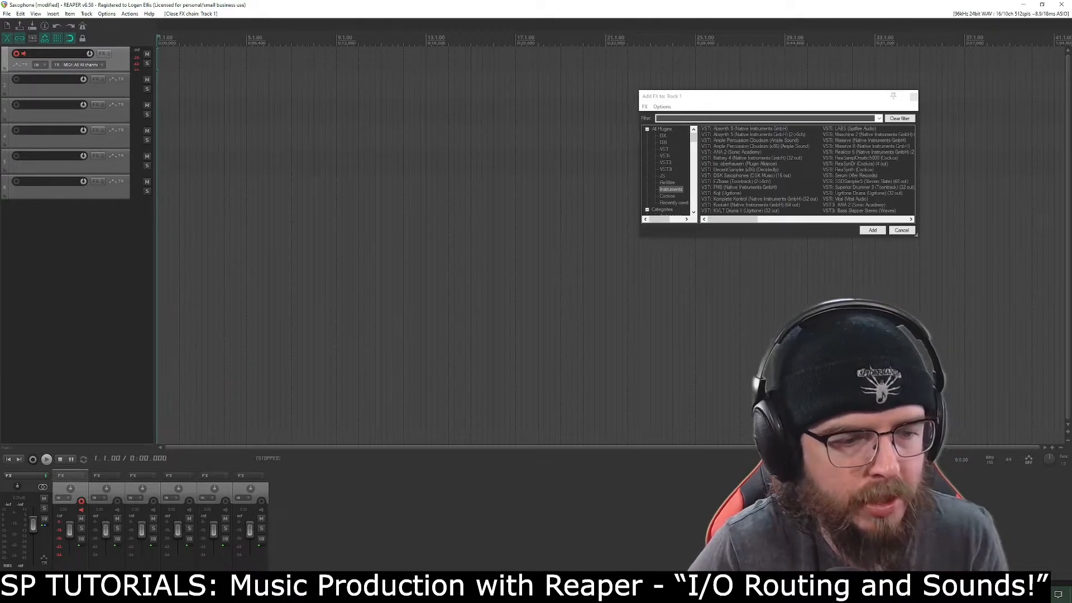
# - Reopen track 1's FX chain and bring up the list of instrument plugins to add
pyautogui.click(67, 90)
pyautogui.click(117, 63)
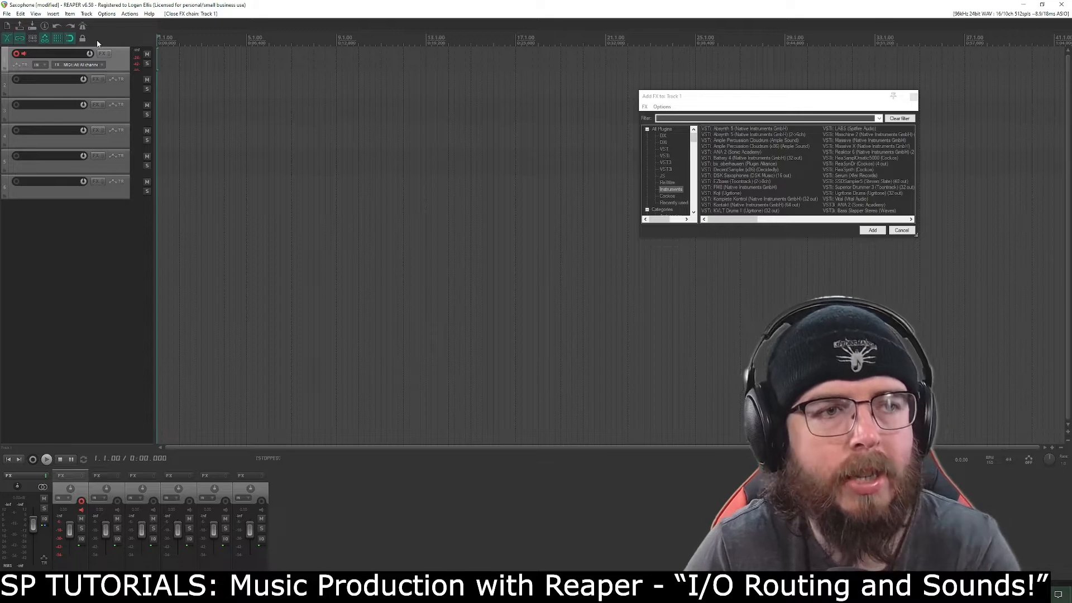
pyautogui.click(102, 53)
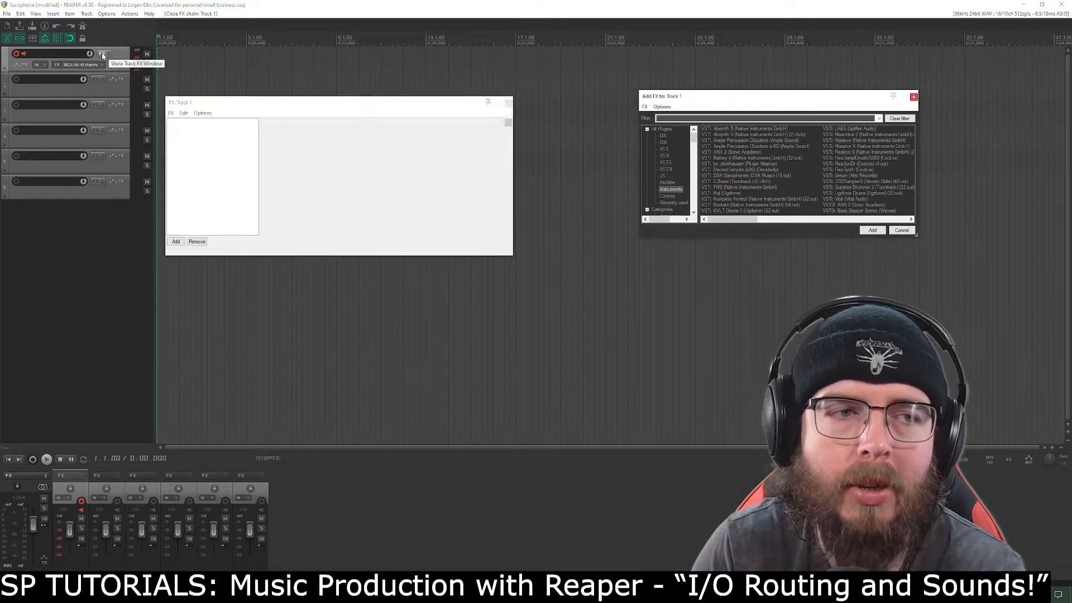
pyautogui.click(914, 97)
pyautogui.click(176, 241)
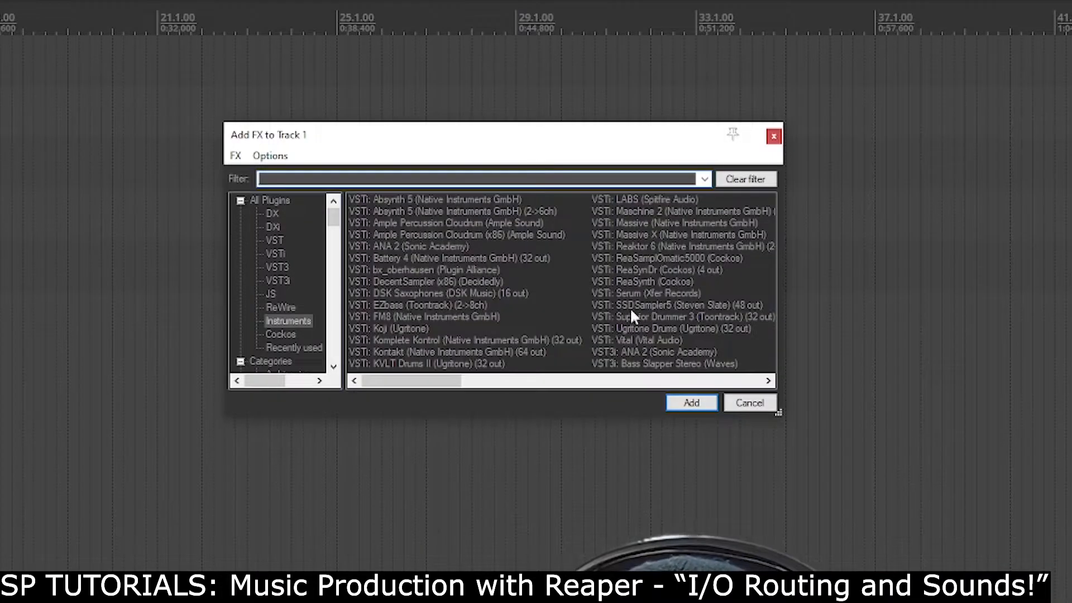
# - Add the Vital (Vital Audio) instrument to track 1 and audition several notes on its on-screen keyboard
pyautogui.doubleClick(842, 199)
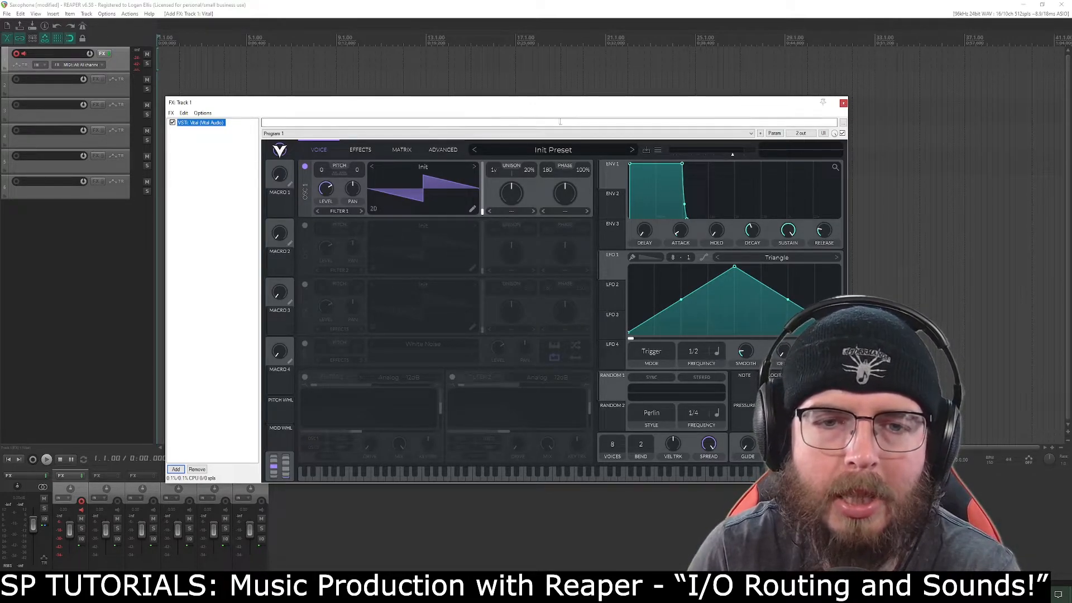
pyautogui.click(483, 475)
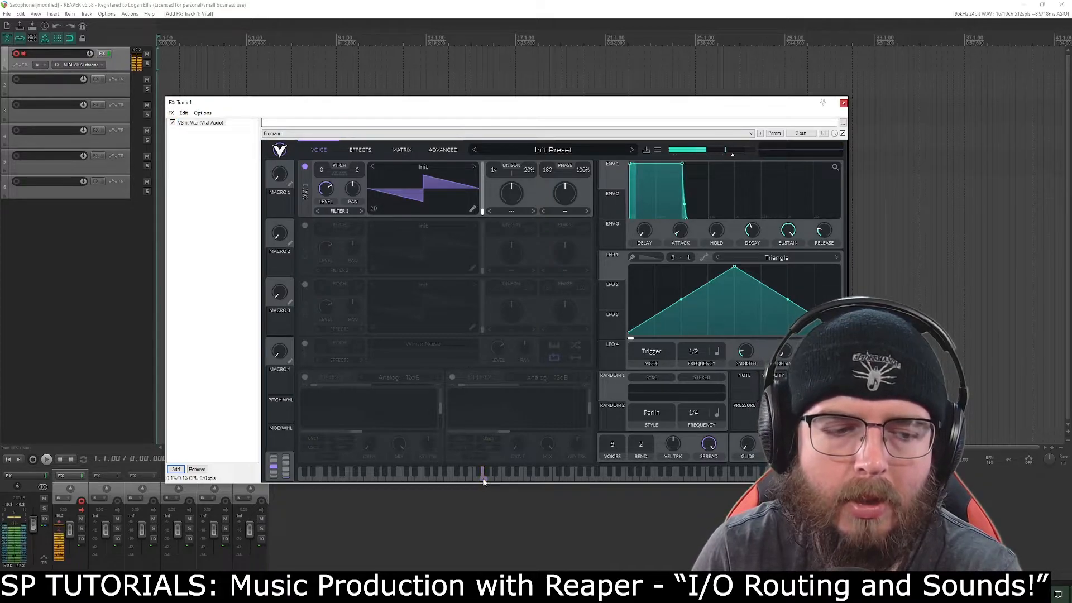
pyautogui.click(556, 474)
pyautogui.click(640, 475)
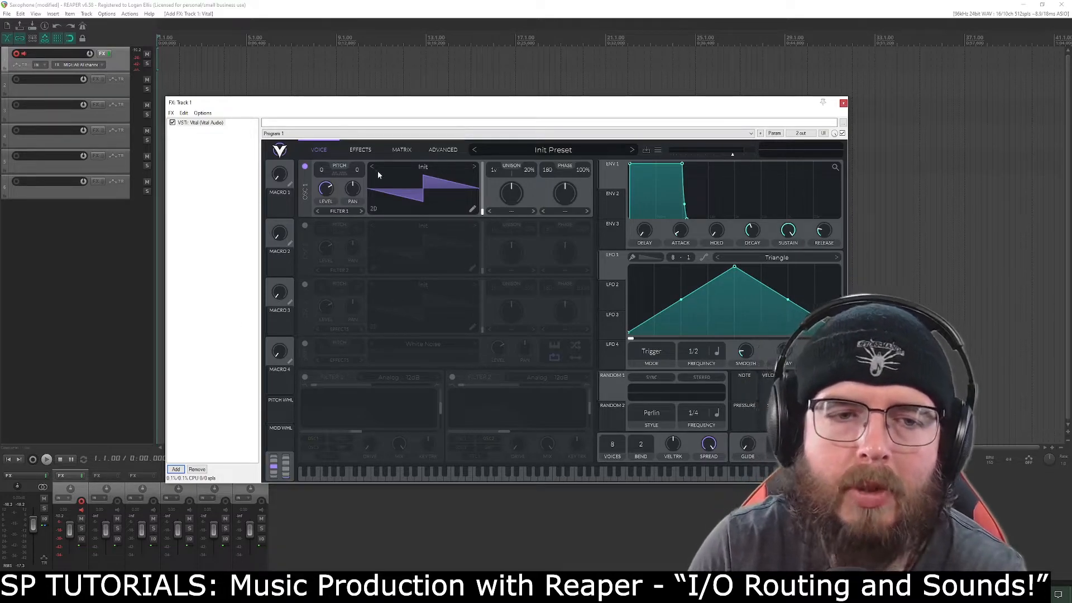
# - Change oscillator 1's wavetable in Vital to Classic Blend
pyautogui.click(474, 166)
pyautogui.click(474, 167)
pyautogui.click(474, 166)
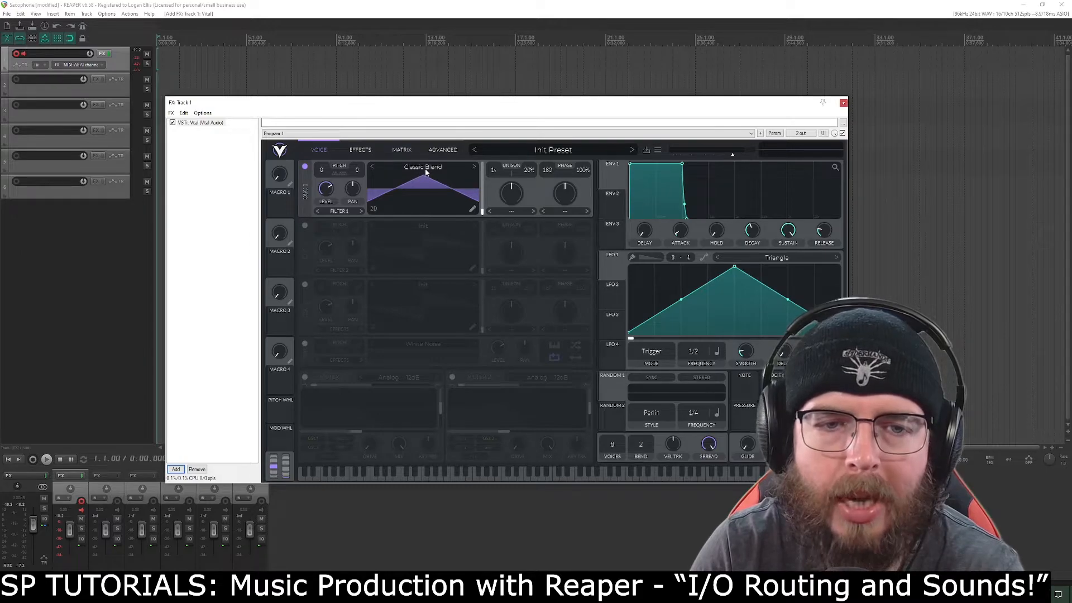
# - Load the Crescendo Bells preset in Vital and audition a few low and high notes
pyautogui.click(539, 152)
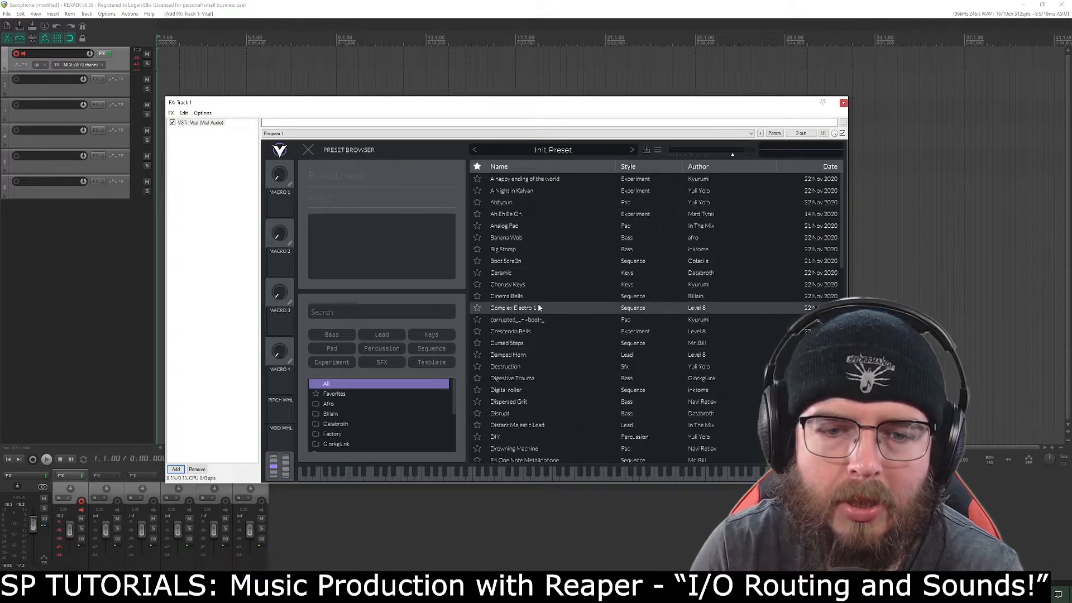
pyautogui.click(544, 332)
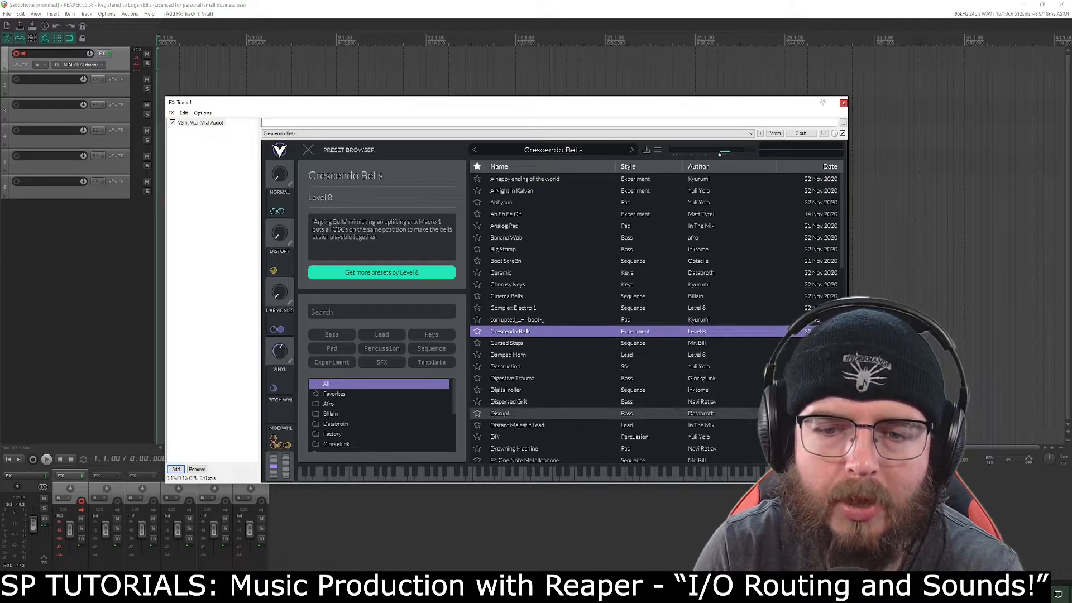
pyautogui.click(521, 472)
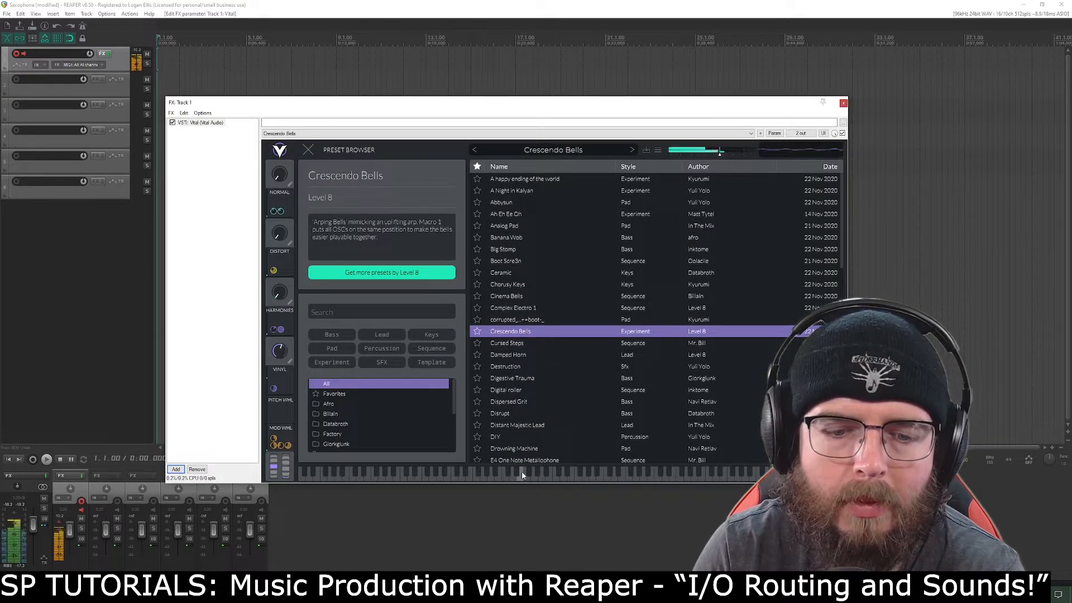
pyautogui.click(397, 478)
pyautogui.click(643, 480)
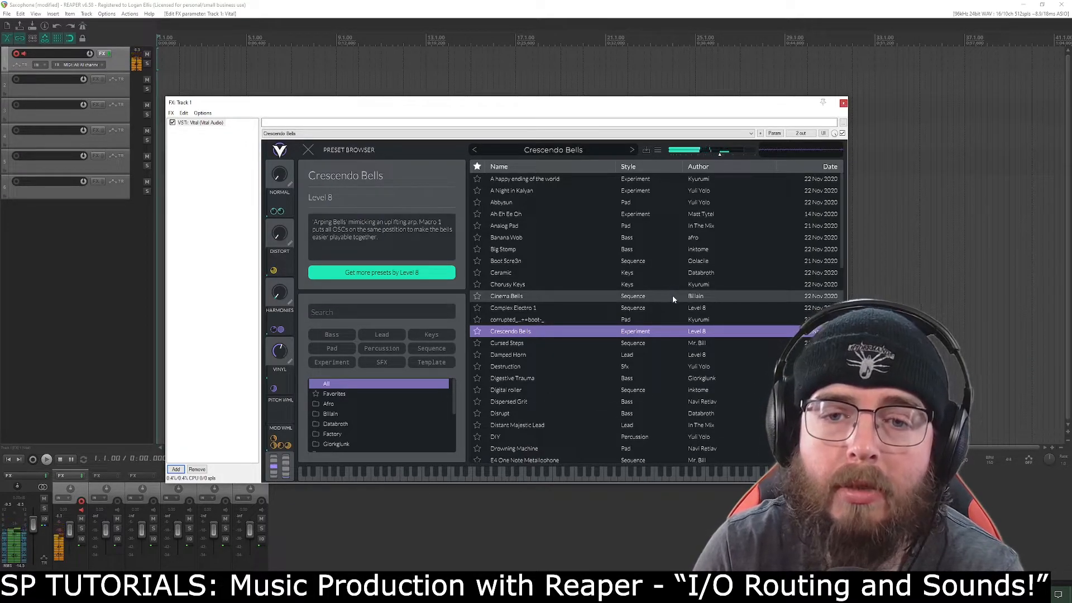
# - Load the Jupiter Bass preset in Vital and audition notes across the keyboard
pyautogui.click(557, 151)
pyautogui.click(557, 151)
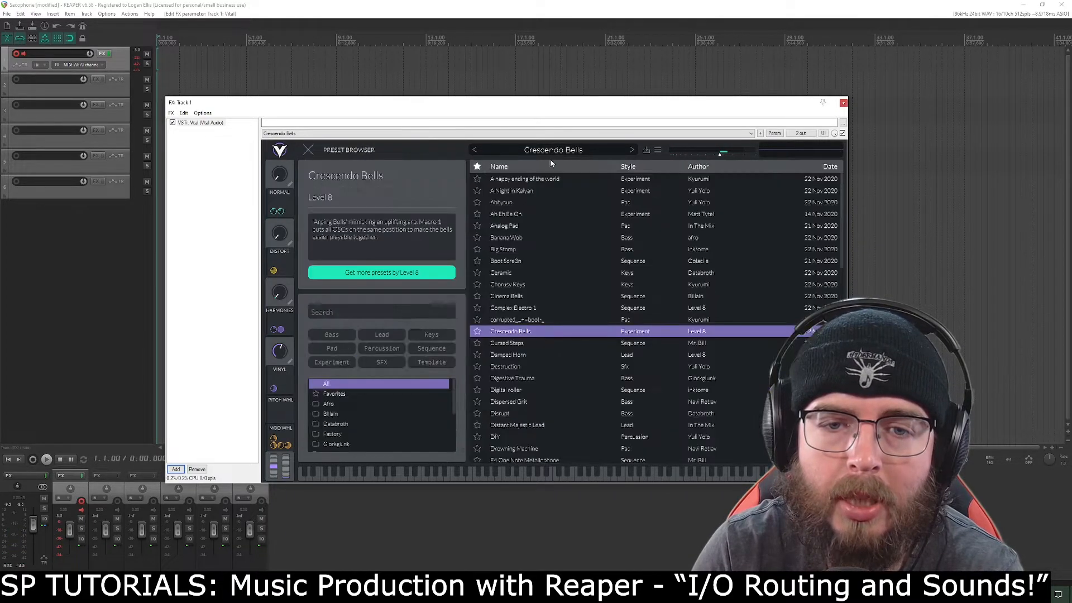
pyautogui.scroll(-5, 589, 351)
pyautogui.scroll(-5, 590, 351)
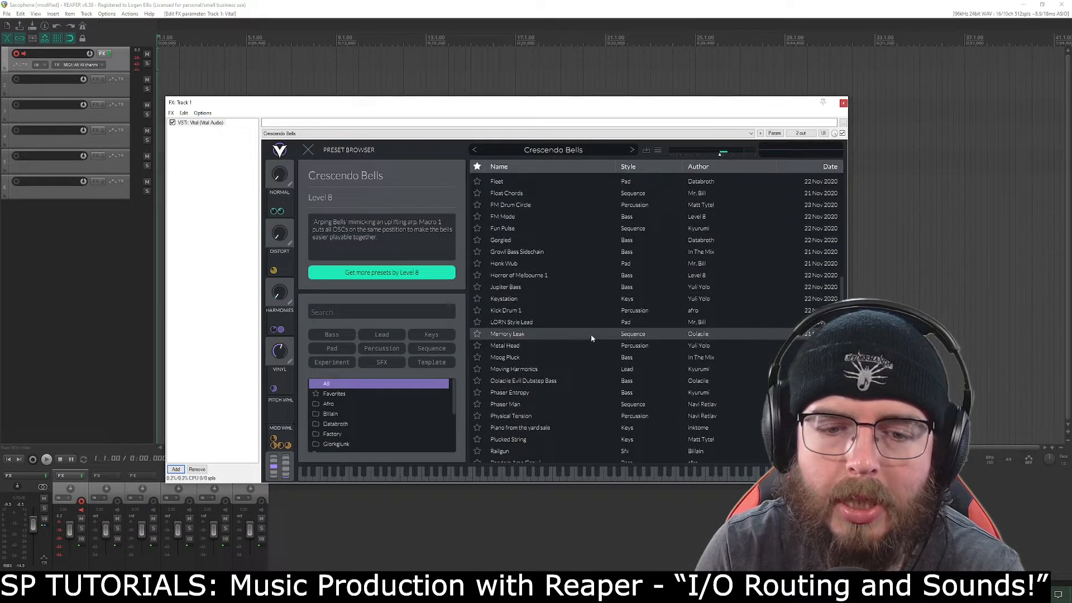
pyautogui.click(572, 288)
pyautogui.click(533, 479)
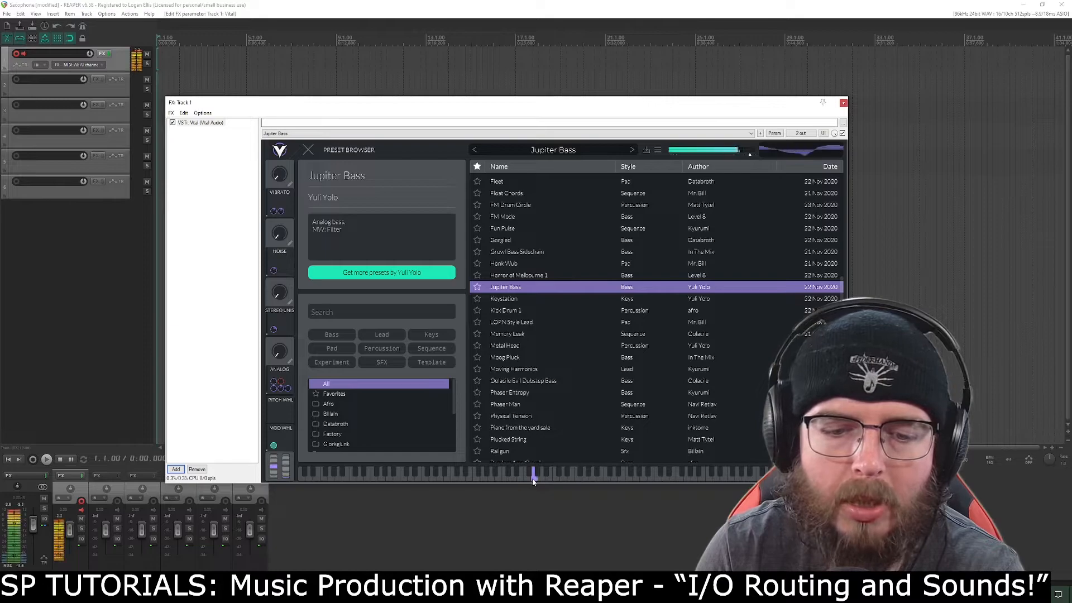
pyautogui.click(420, 480)
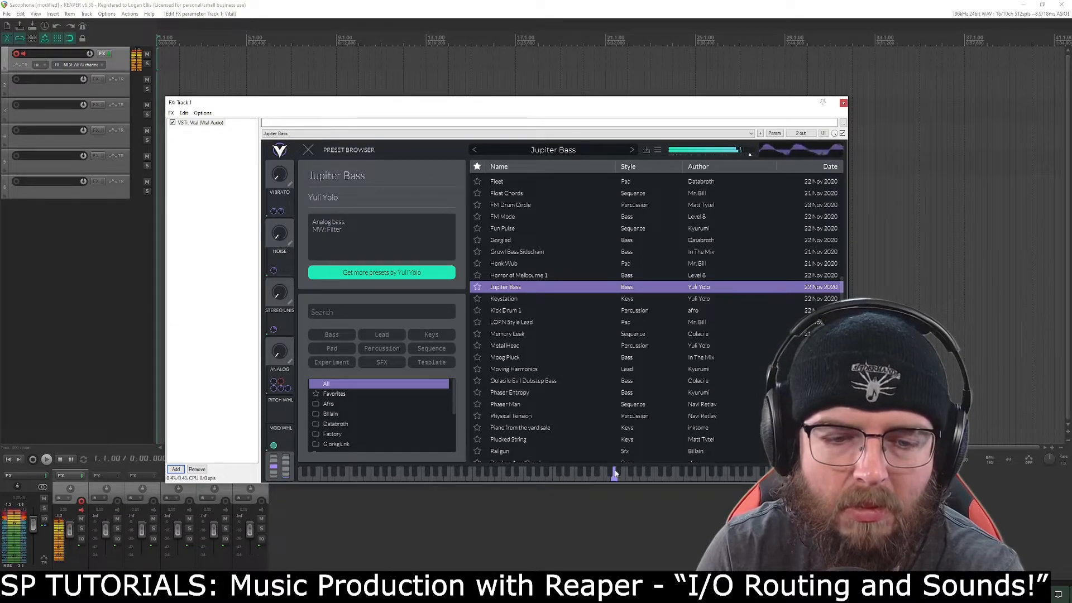
pyautogui.click(562, 474)
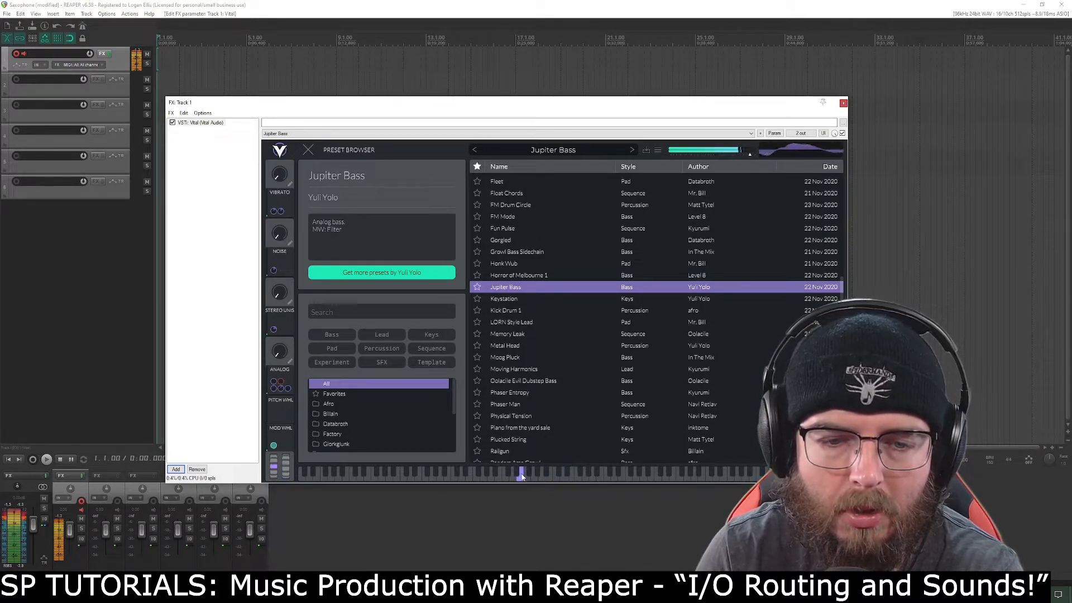
pyautogui.click(745, 475)
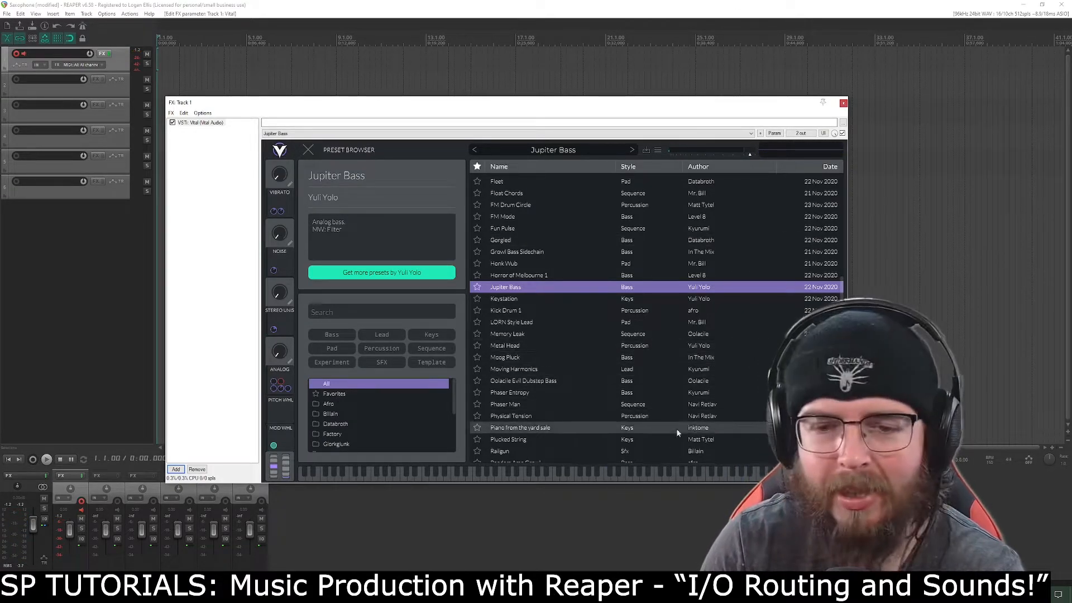
pyautogui.click(622, 477)
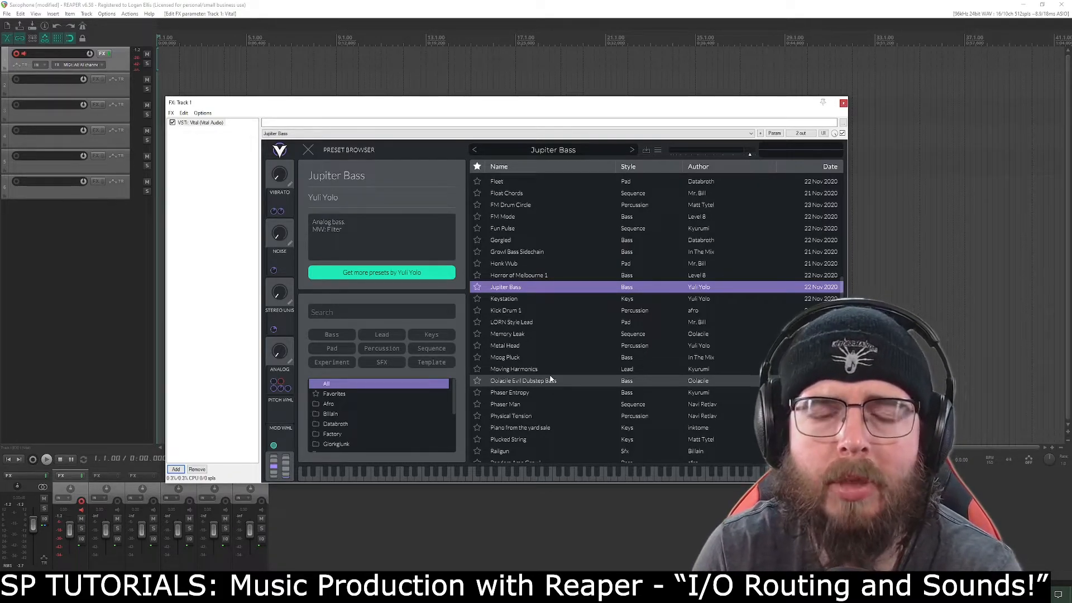
# - Insert a new MIDI item on track 1 and open it in the MIDI editor
pyautogui.click(69, 14)
pyautogui.moveTo(53, 14)
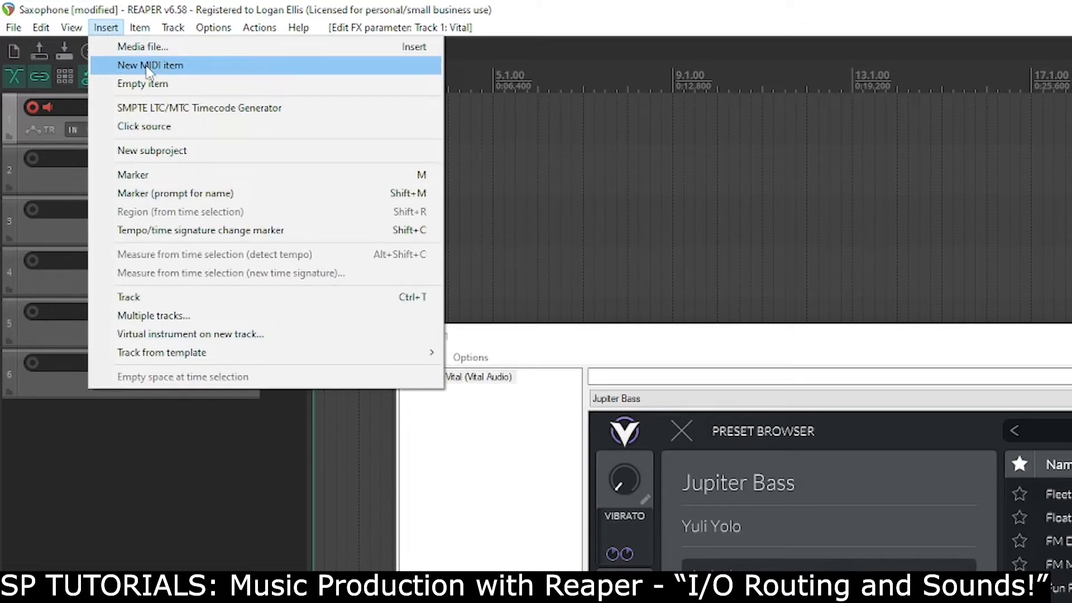
pyautogui.click(148, 66)
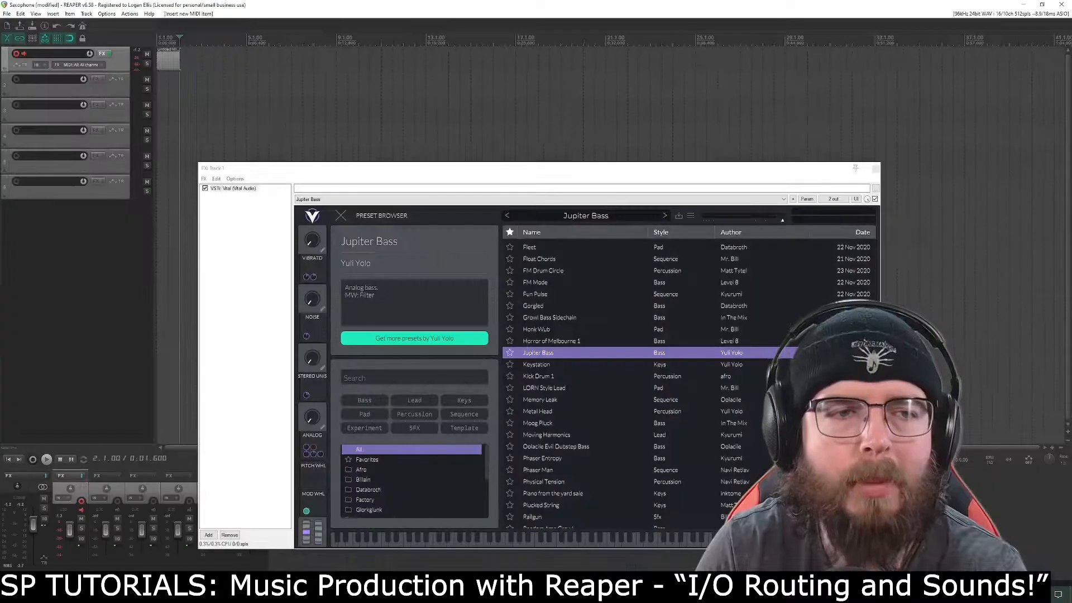
pyautogui.doubleClick(167, 67)
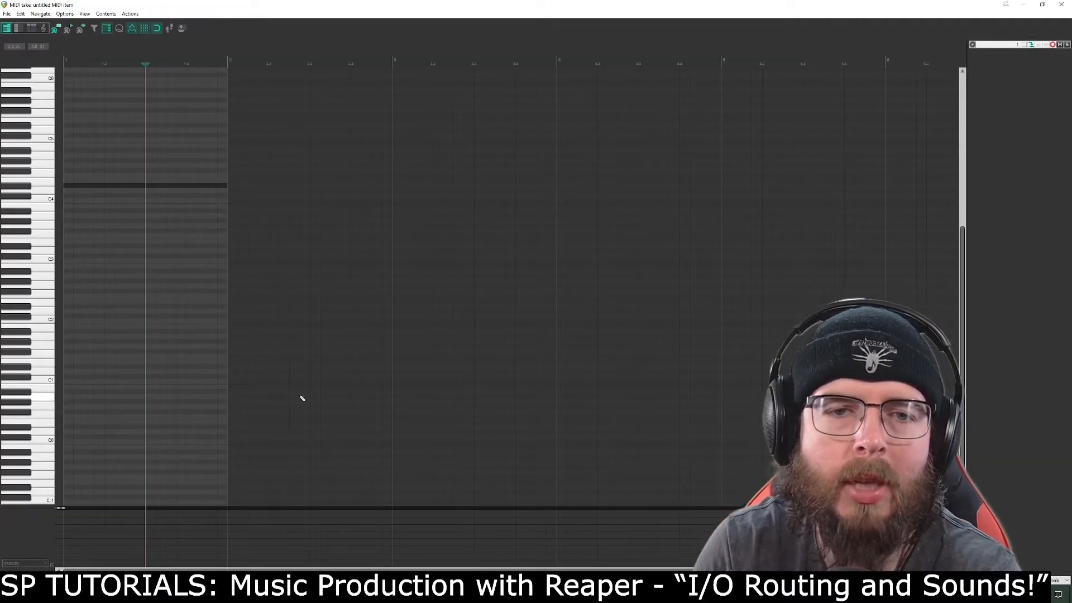
# - Draw a C3 note from the start of the MIDI item, resize it to about two beats and play it back
pyautogui.scroll(2, 192, 192)
pyautogui.scroll(2, 198, 201)
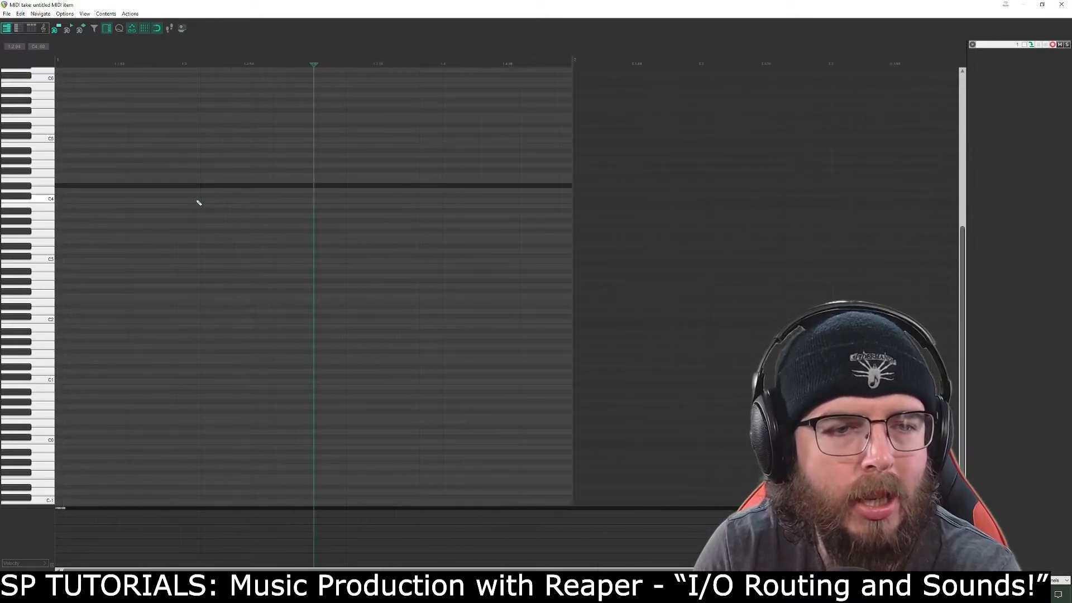
pyautogui.scroll(-4, 395, 203)
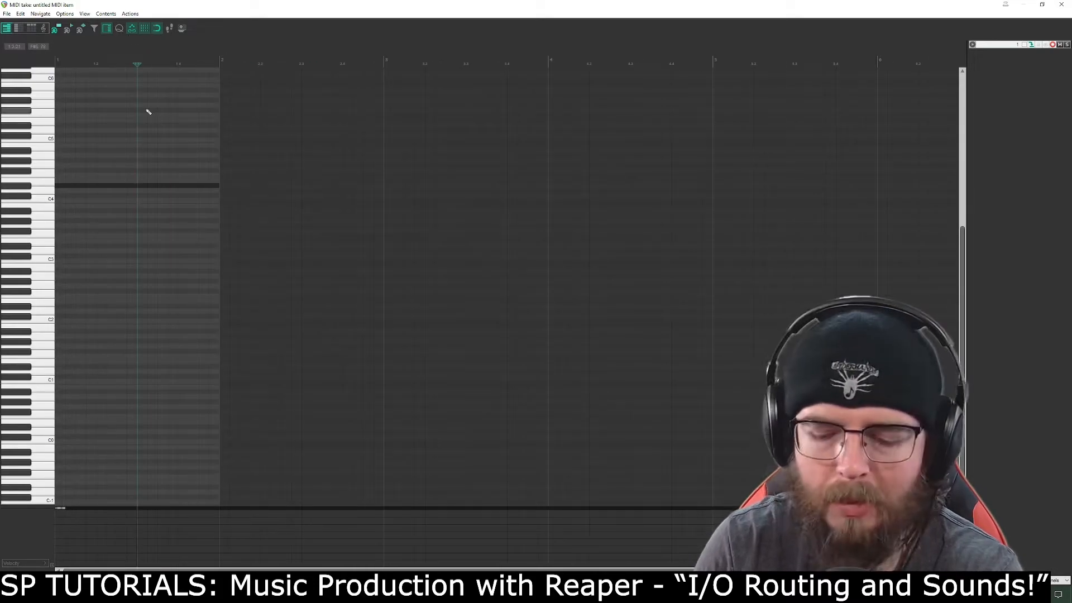
pyautogui.scroll(4, 148, 110)
pyautogui.scroll(2, 210, 155)
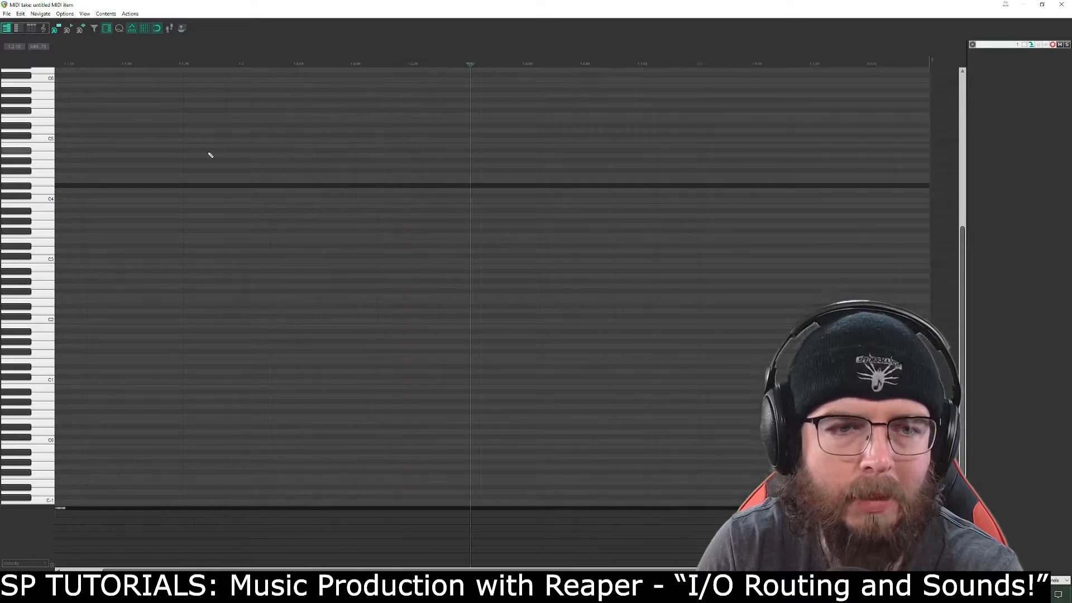
pyautogui.scroll(-4, 211, 155)
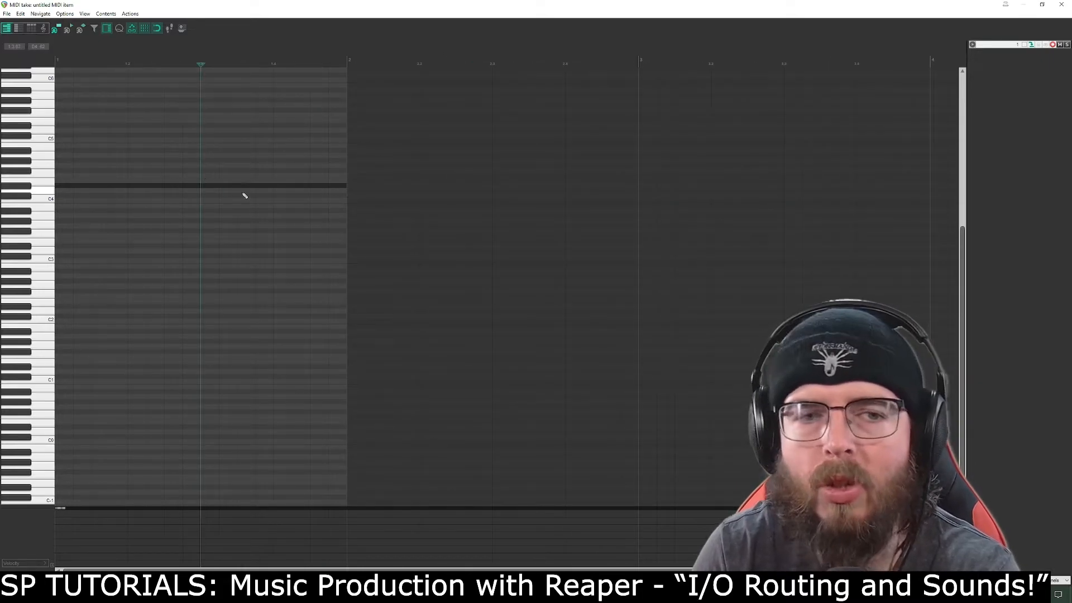
pyautogui.scroll(-1, 335, 268)
pyautogui.scroll(2, 391, 313)
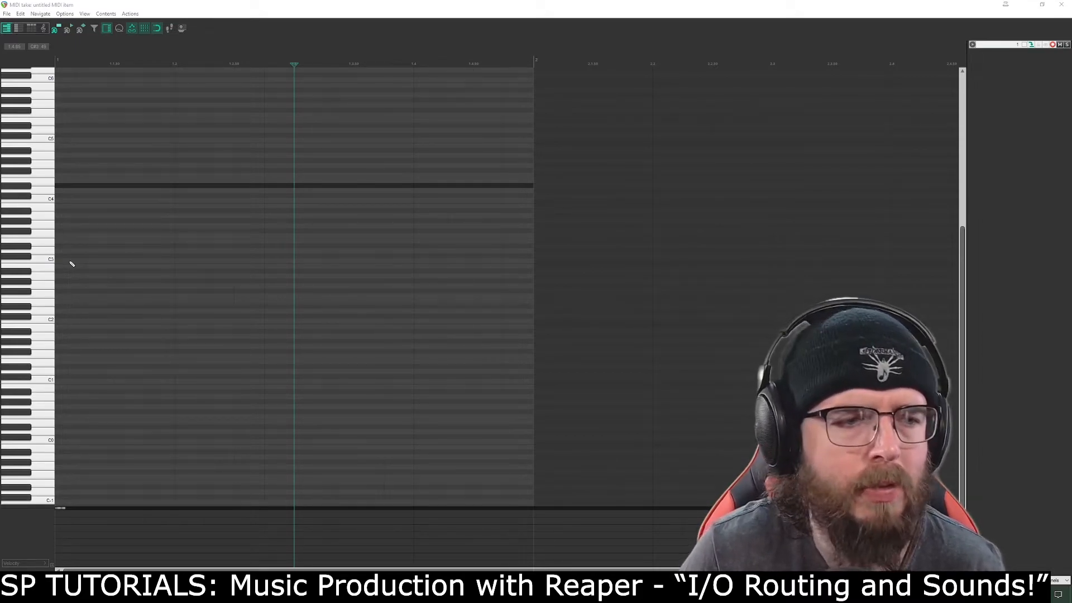
pyautogui.click(71, 262)
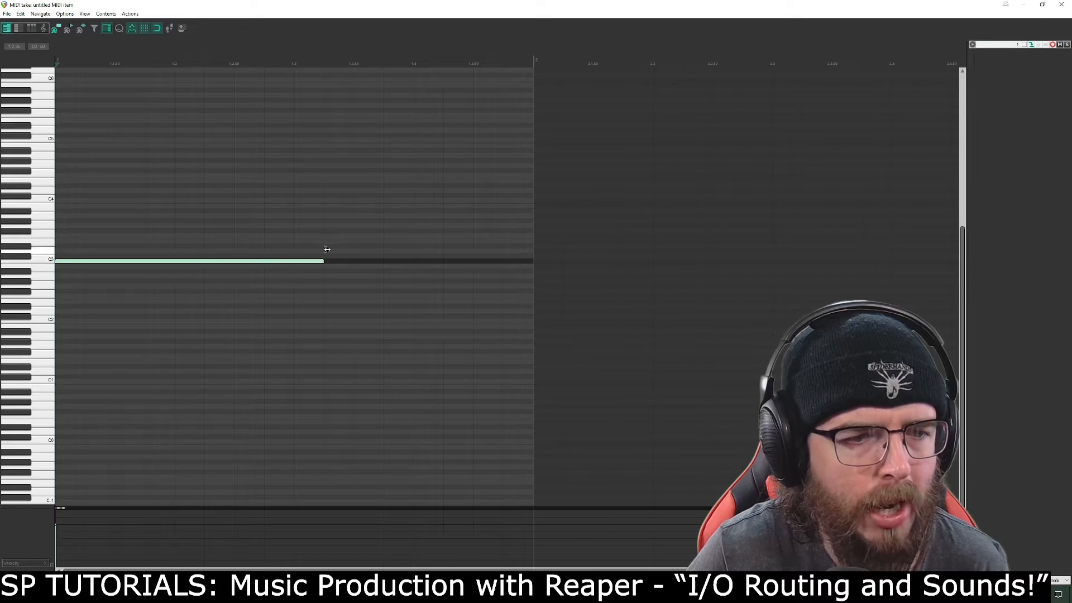
pyautogui.moveTo(449, 248); pyautogui.dragTo(260, 260)
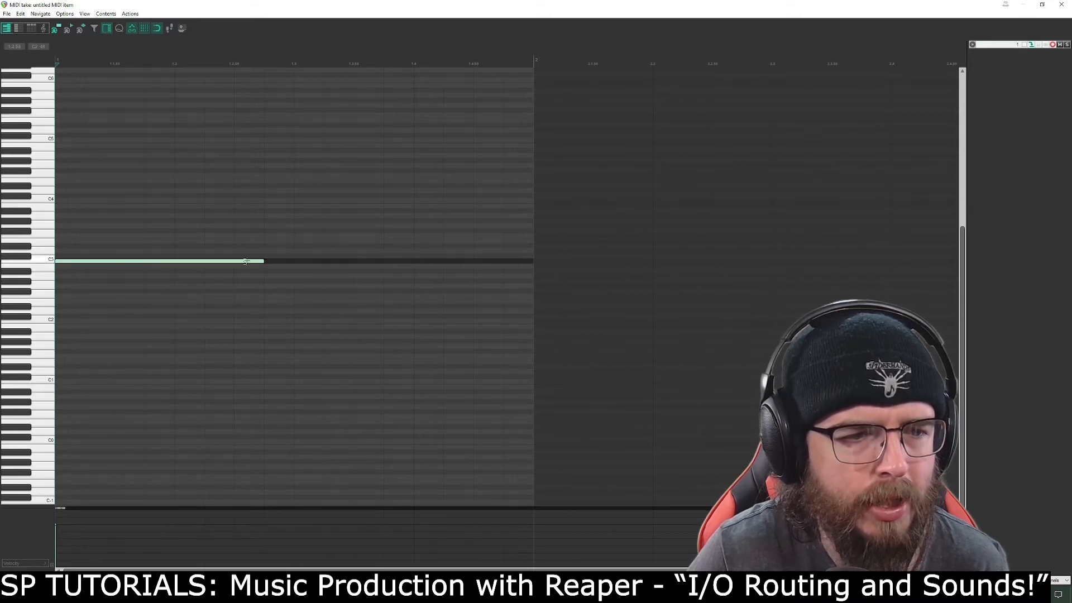
pyautogui.press('space')
pyautogui.press('space')
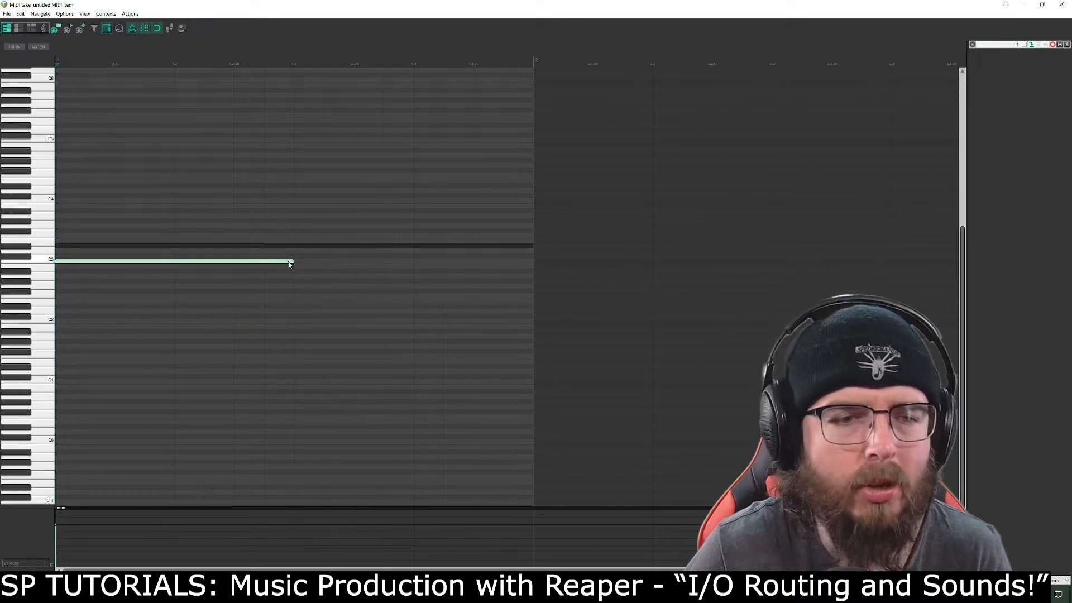
# - Shorten the C3 note to one beat, add a one-beat E3 note right after it, and close the MIDI editor after playback
pyautogui.moveTo(294, 266); pyautogui.dragTo(108, 249)
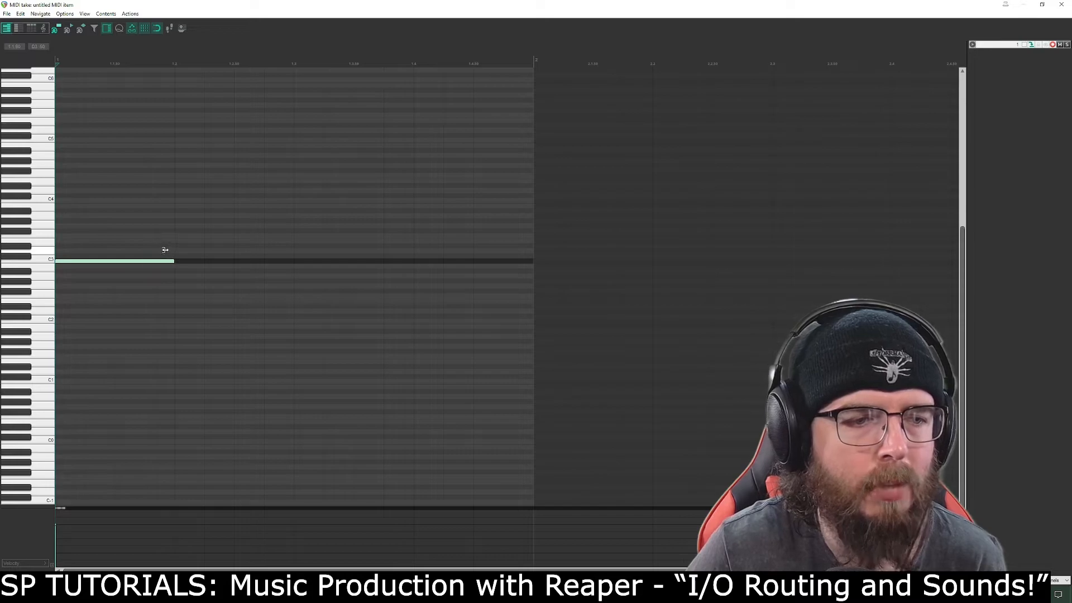
pyautogui.click(183, 242)
pyautogui.moveTo(230, 248); pyautogui.dragTo(299, 242)
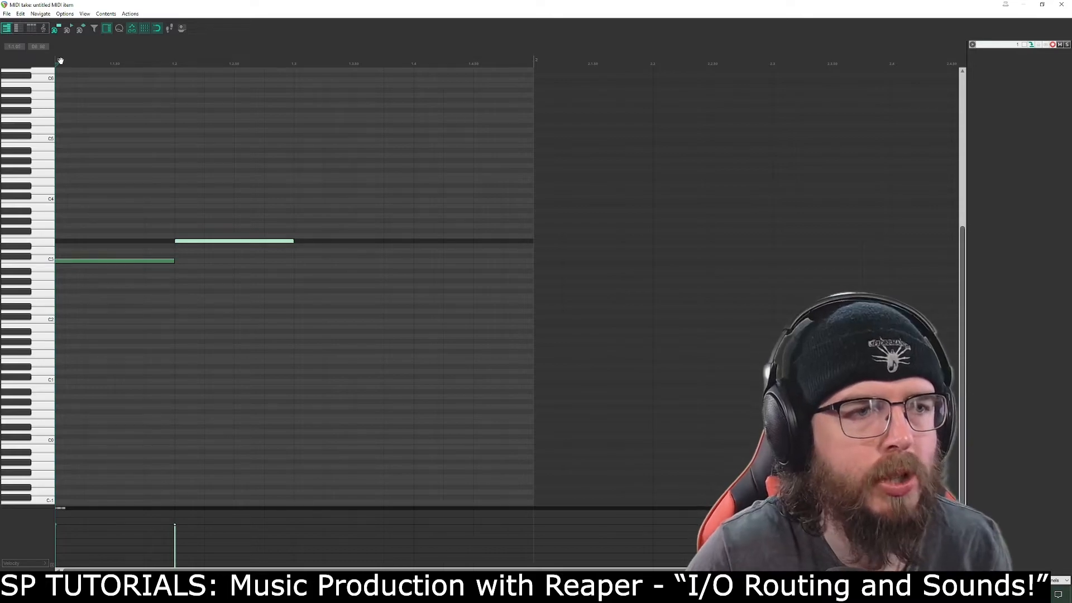
pyautogui.press('space')
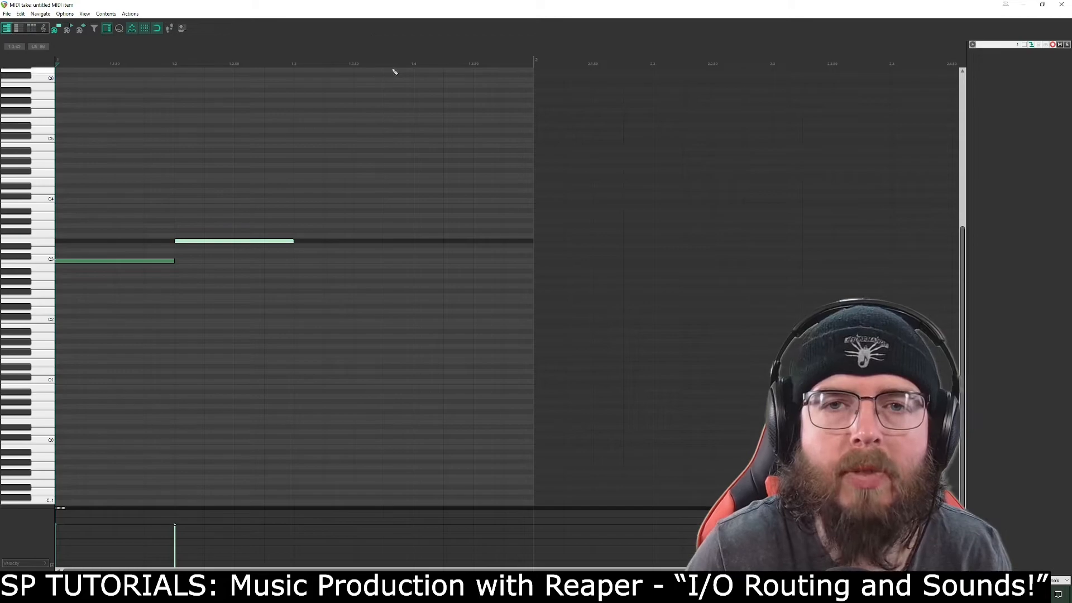
pyautogui.click(1058, 5)
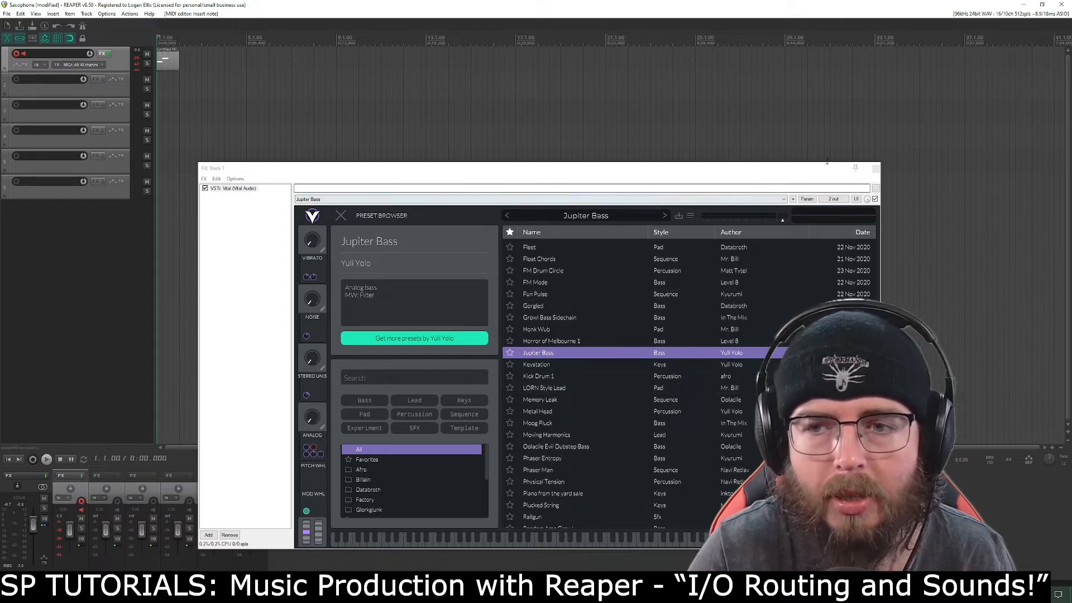
# - Reopen Vital's preset browser from track 1's FX chain, try Banana Wob, and load Boot Scre3n to hear the MIDI notes
pyautogui.click(875, 168)
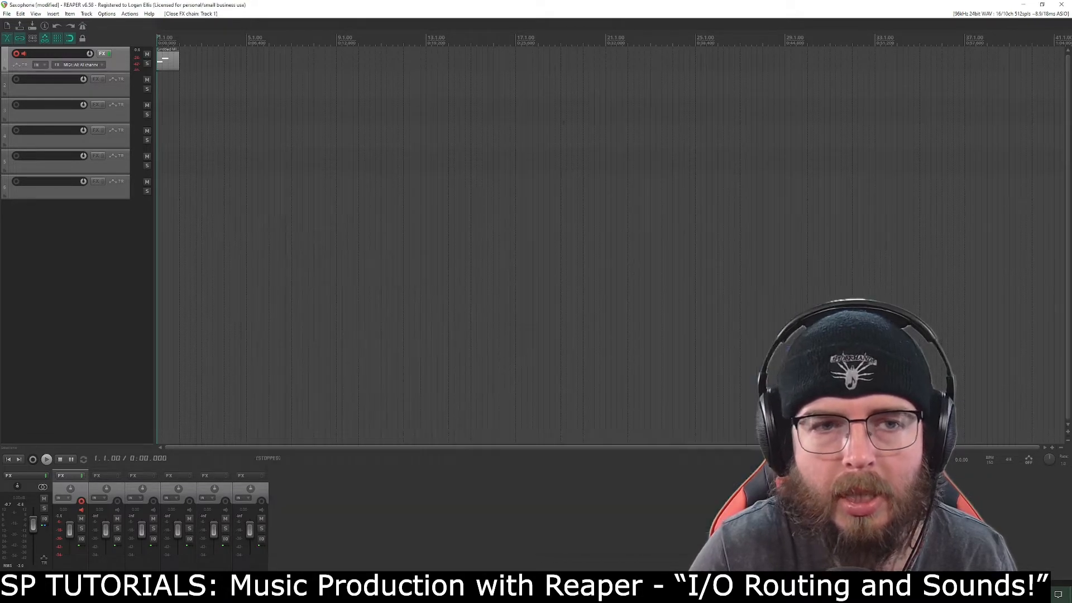
pyautogui.click(103, 54)
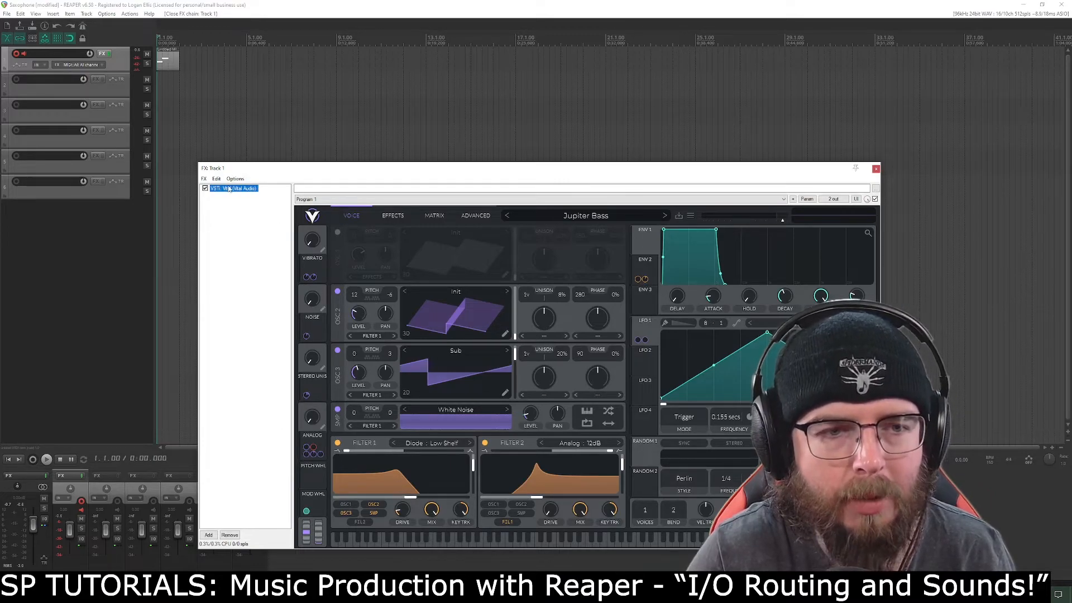
pyautogui.click(586, 215)
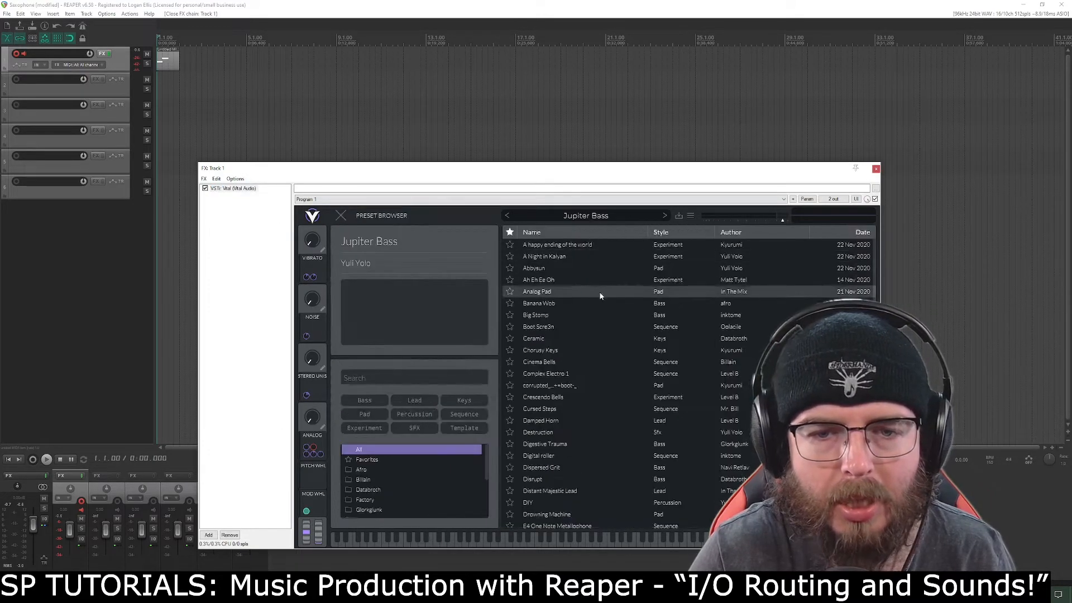
pyautogui.click(573, 306)
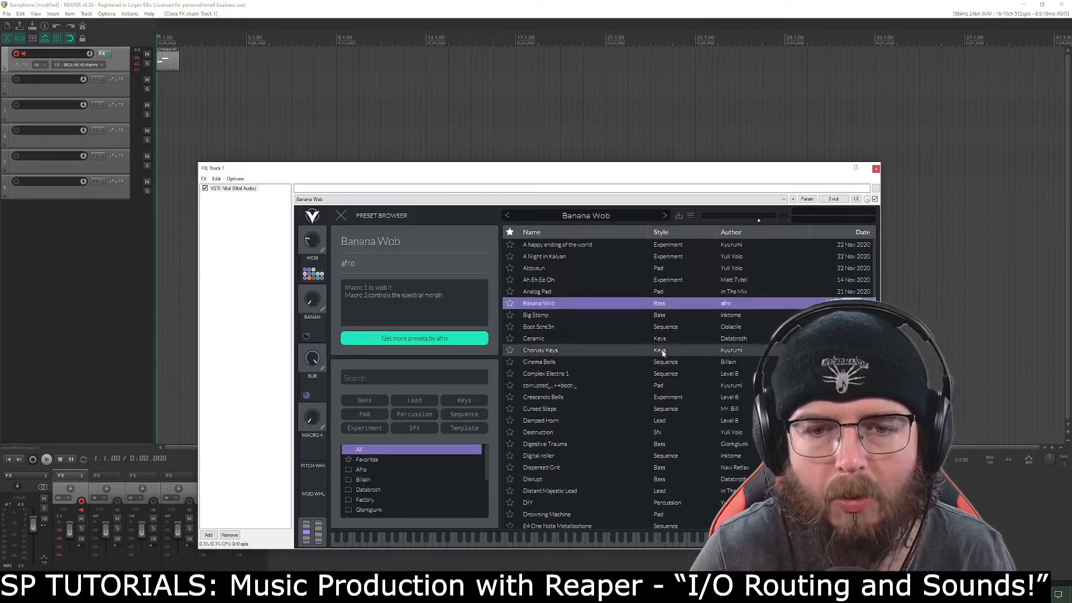
pyautogui.click(555, 328)
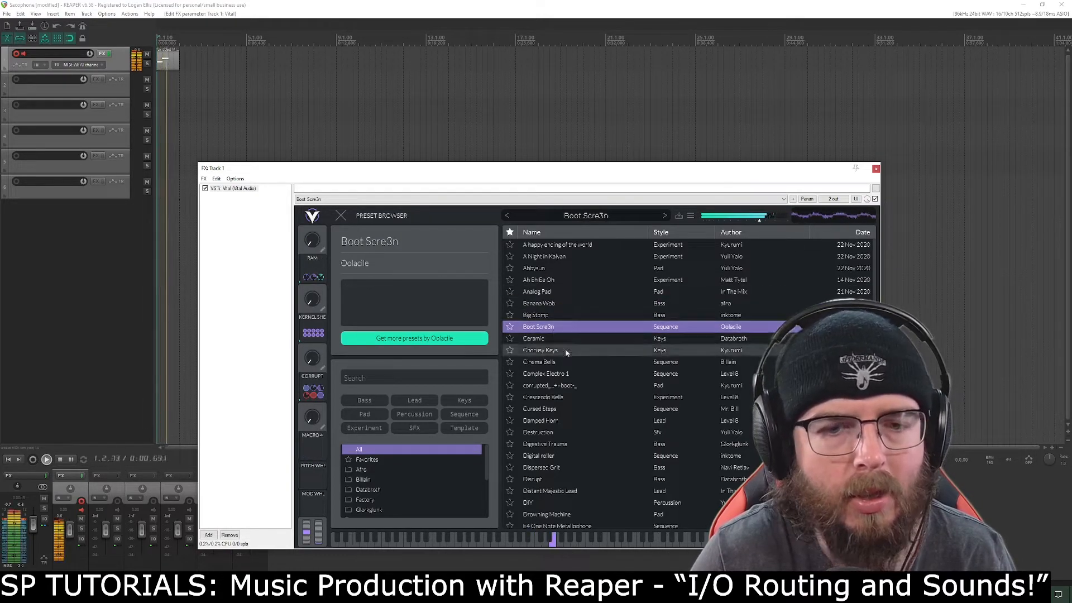
# - Audition the Cinema Bells, Abbysun, Destruction and Digital roller presets in Vital, load Disrupt, and close track 1's FX window
pyautogui.click(564, 363)
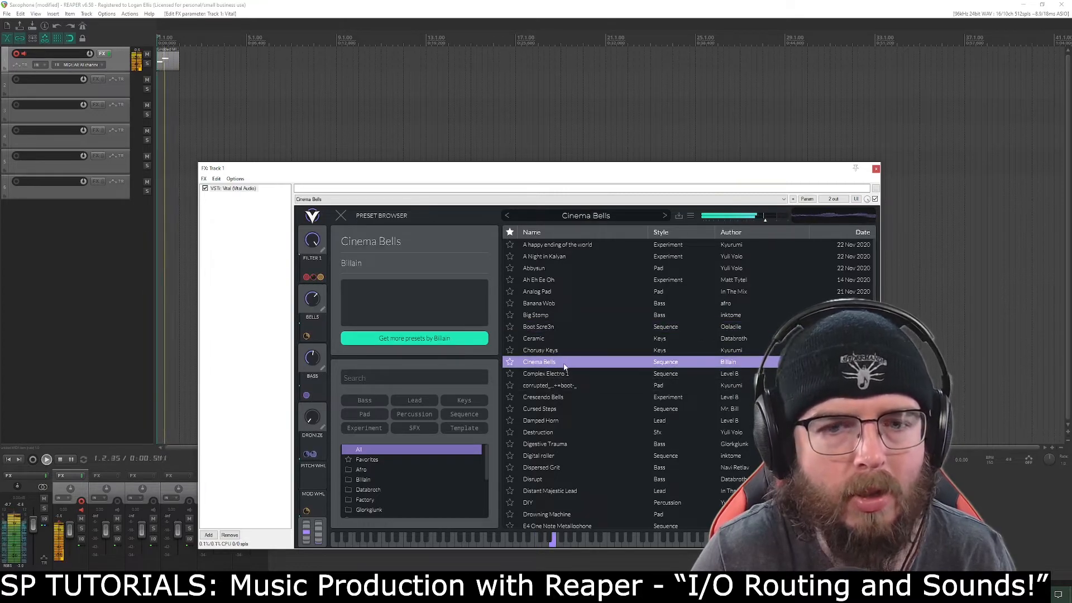
pyautogui.click(568, 267)
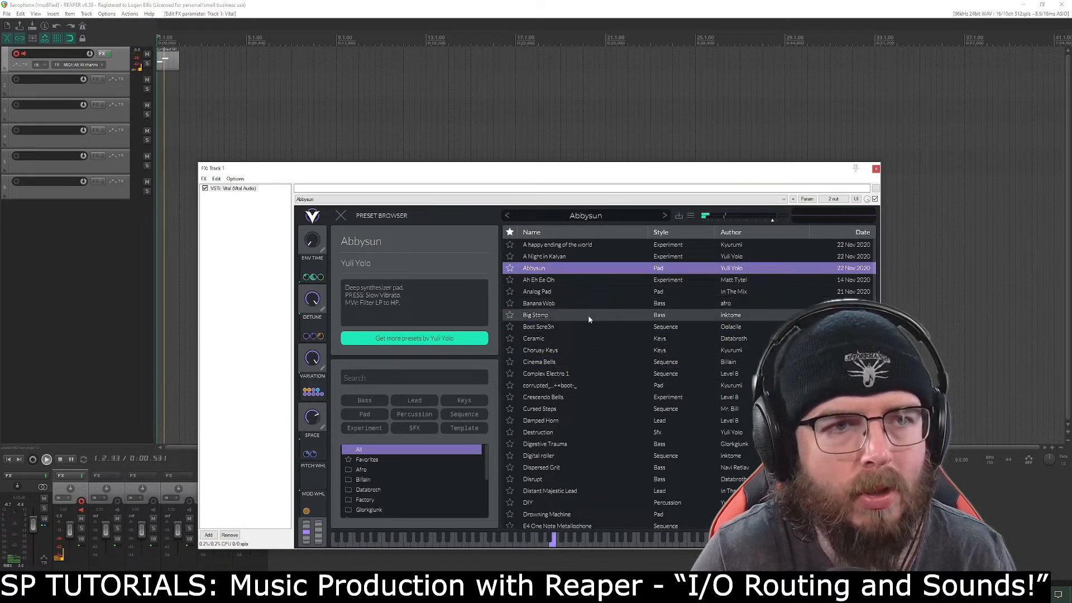
pyautogui.click(558, 434)
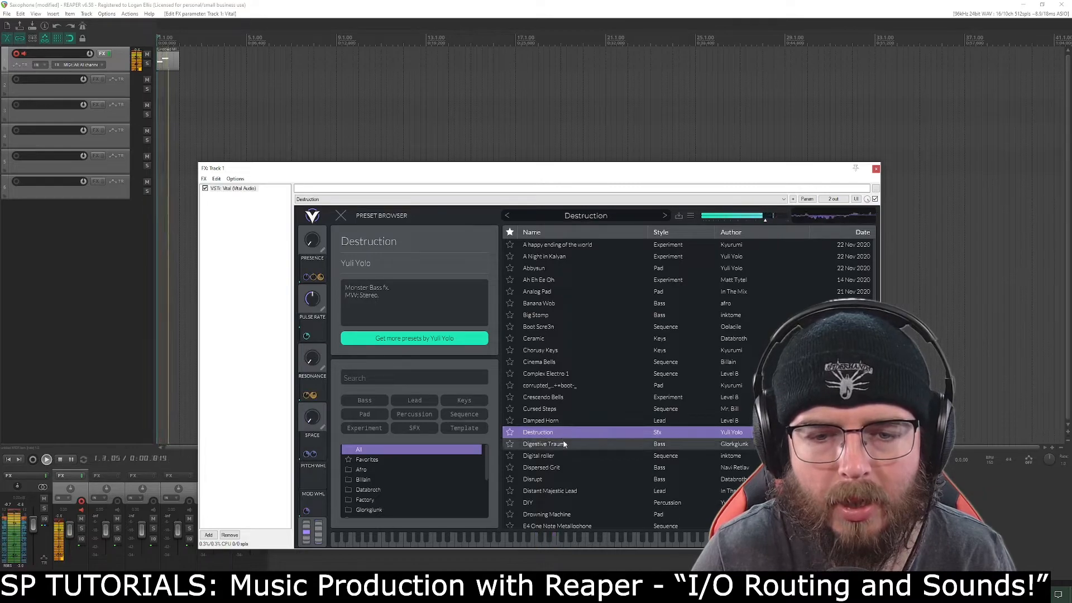
pyautogui.click(546, 456)
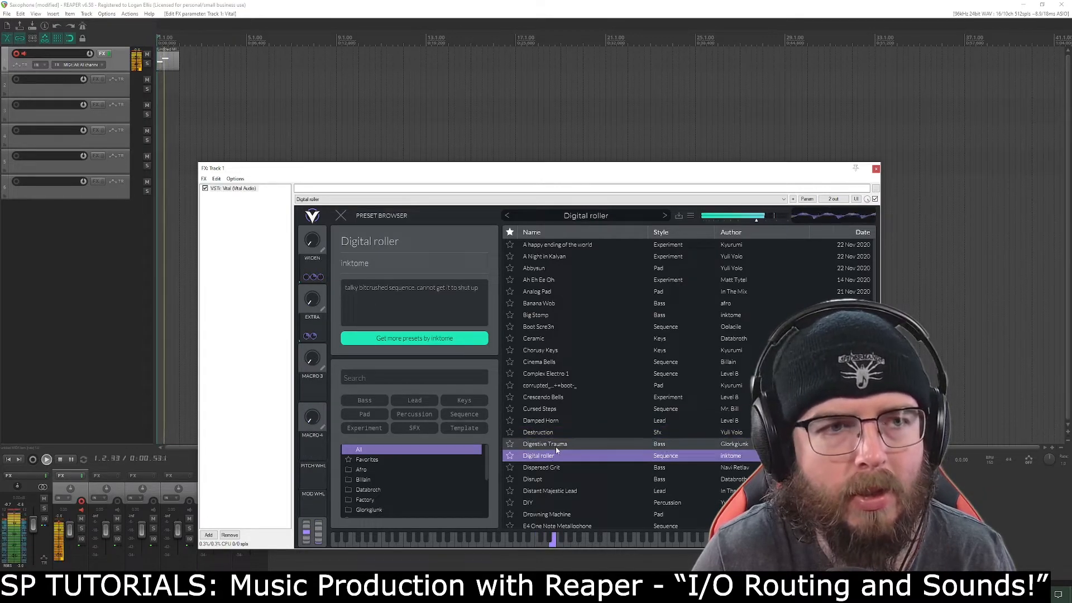
pyautogui.click(553, 479)
pyautogui.press('space')
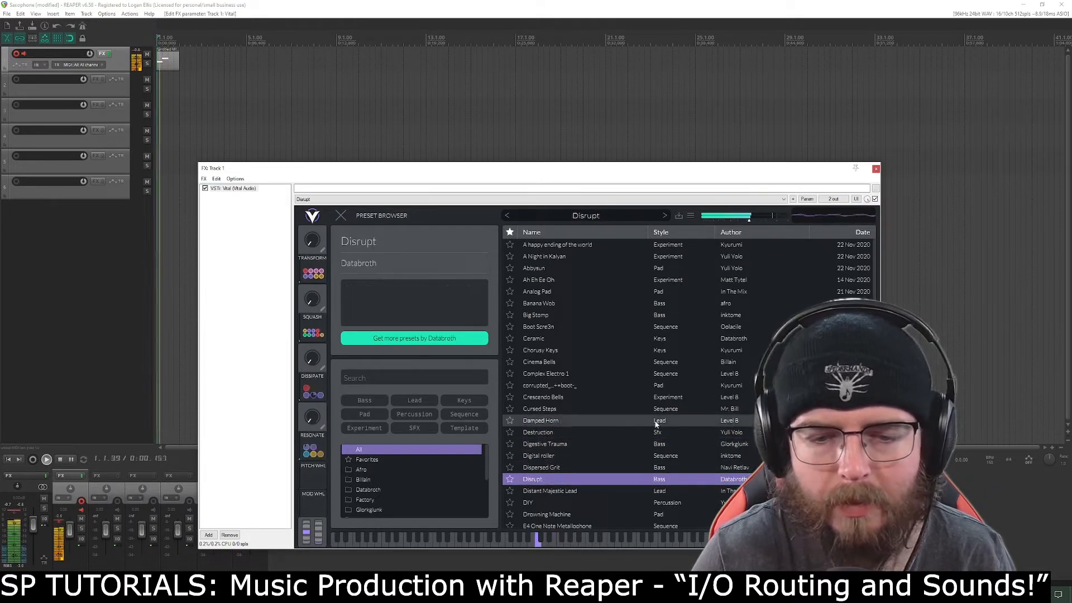
pyautogui.press('space')
pyautogui.click(876, 168)
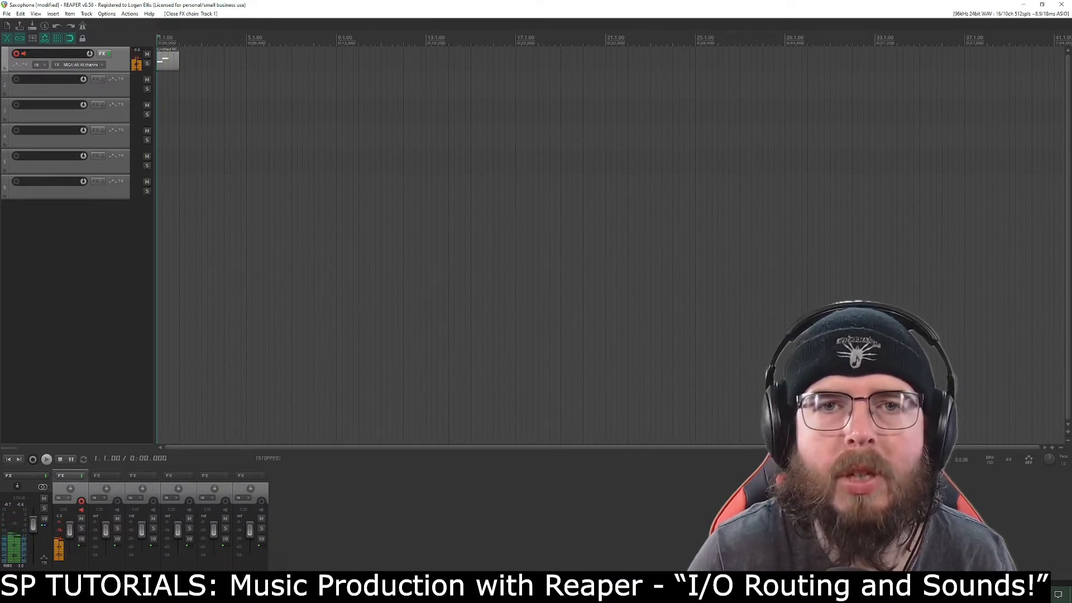
# - Set the project tempo to 120 BPM and play the MIDI item
pyautogui.click(989, 462)
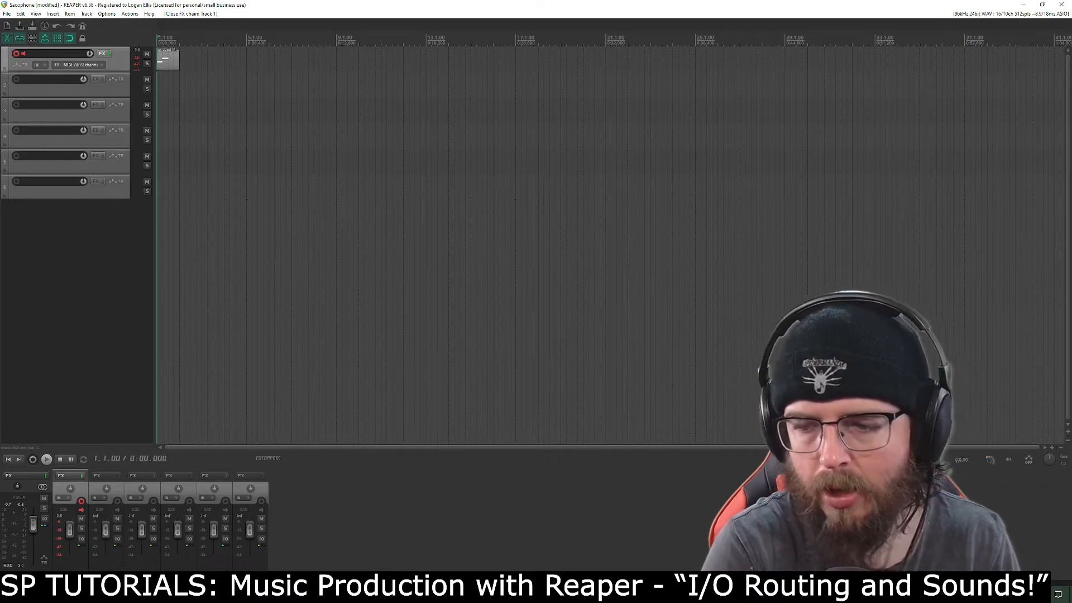
pyautogui.write('120')
pyautogui.press('Return')
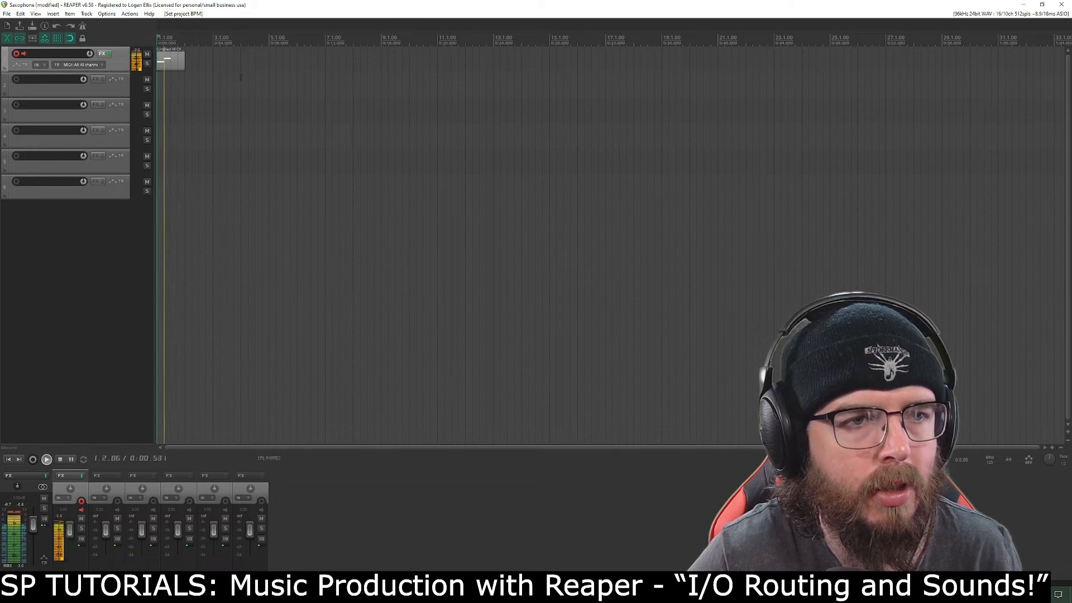
# - Add a one-beat G3 note on beat 3 and a one-beat D2 note on beat 4 of the MIDI item, then play it from the start
pyautogui.doubleClick(166, 67)
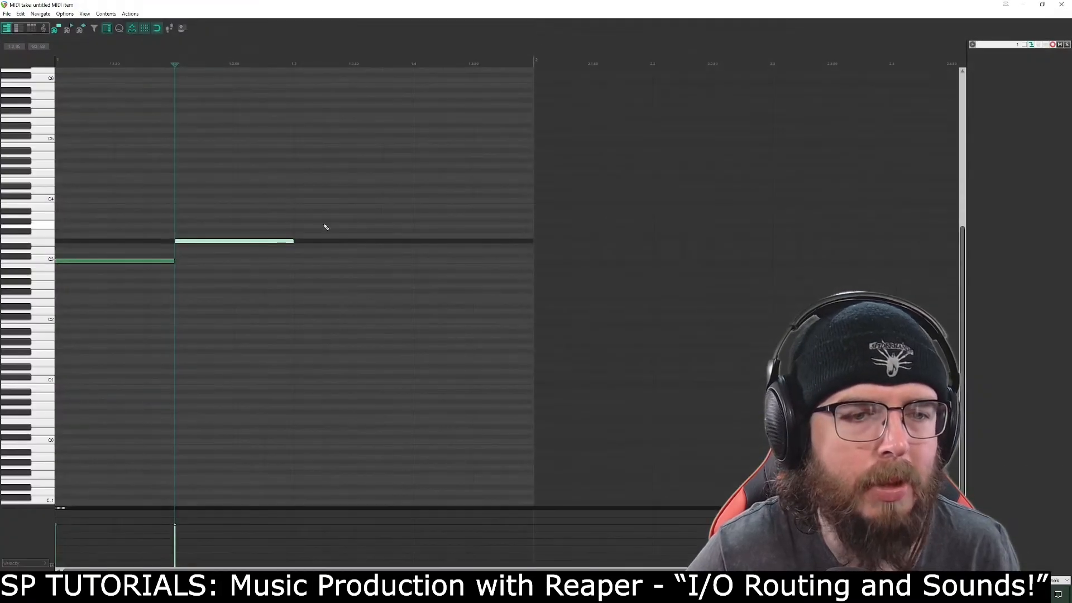
pyautogui.click(296, 229)
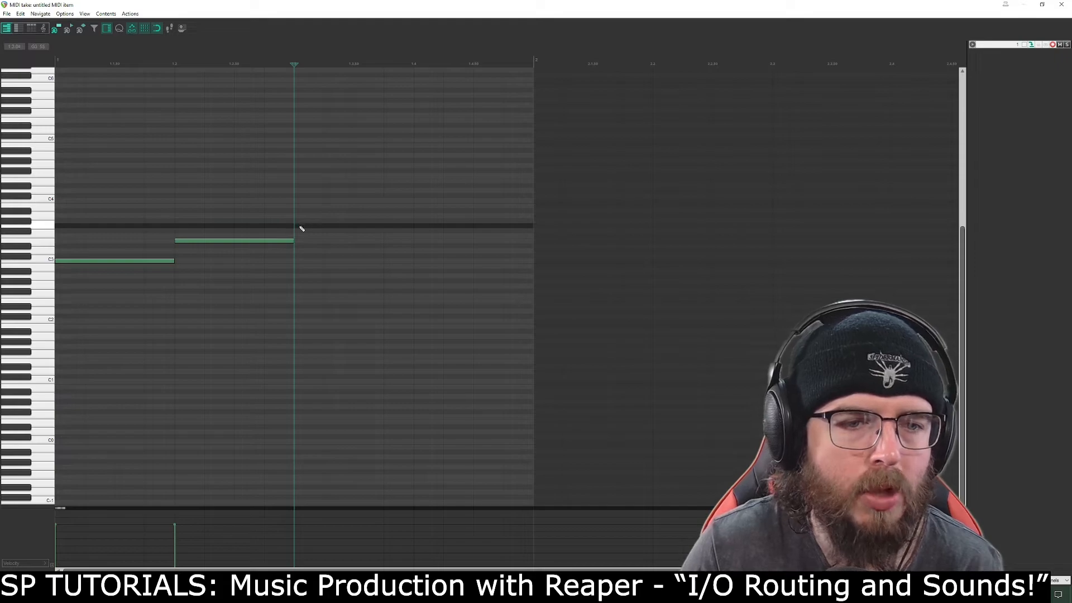
pyautogui.moveTo(323, 229); pyautogui.dragTo(413, 228)
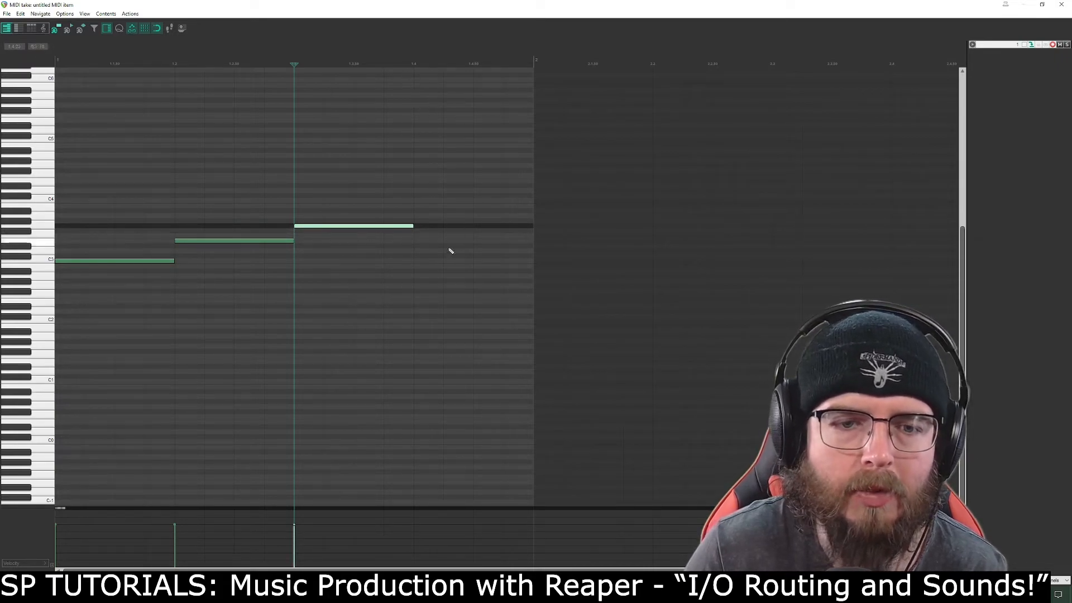
pyautogui.moveTo(419, 311); pyautogui.dragTo(528, 311)
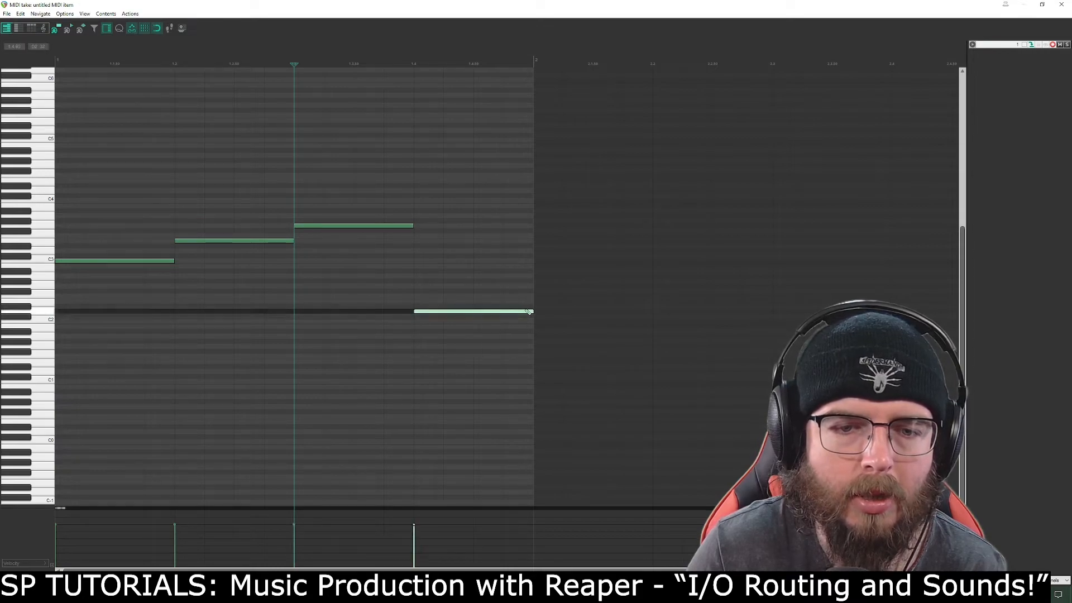
pyautogui.click(58, 60)
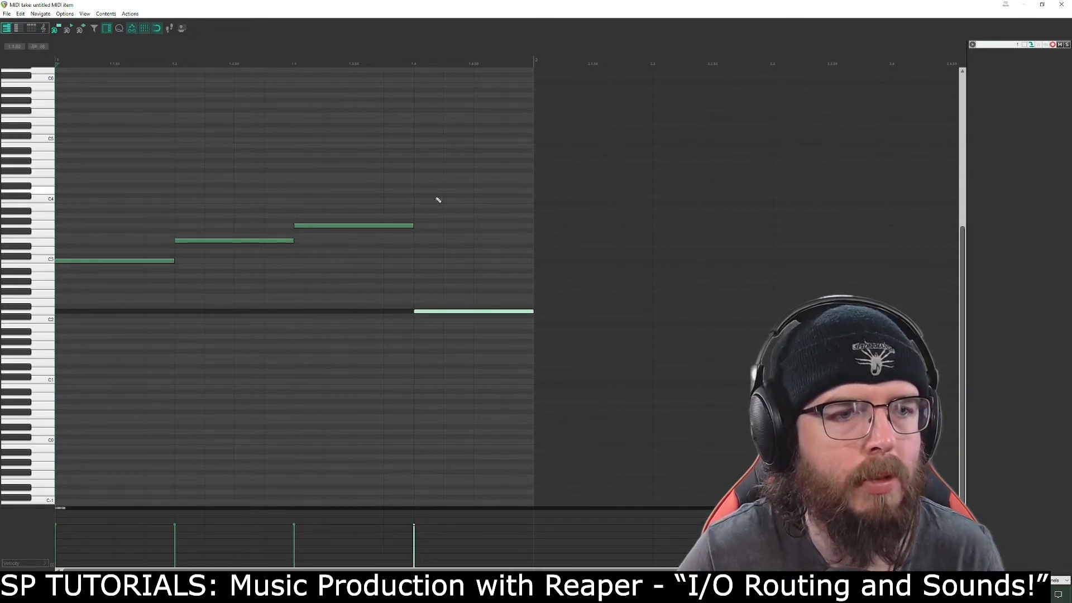
pyautogui.press('space')
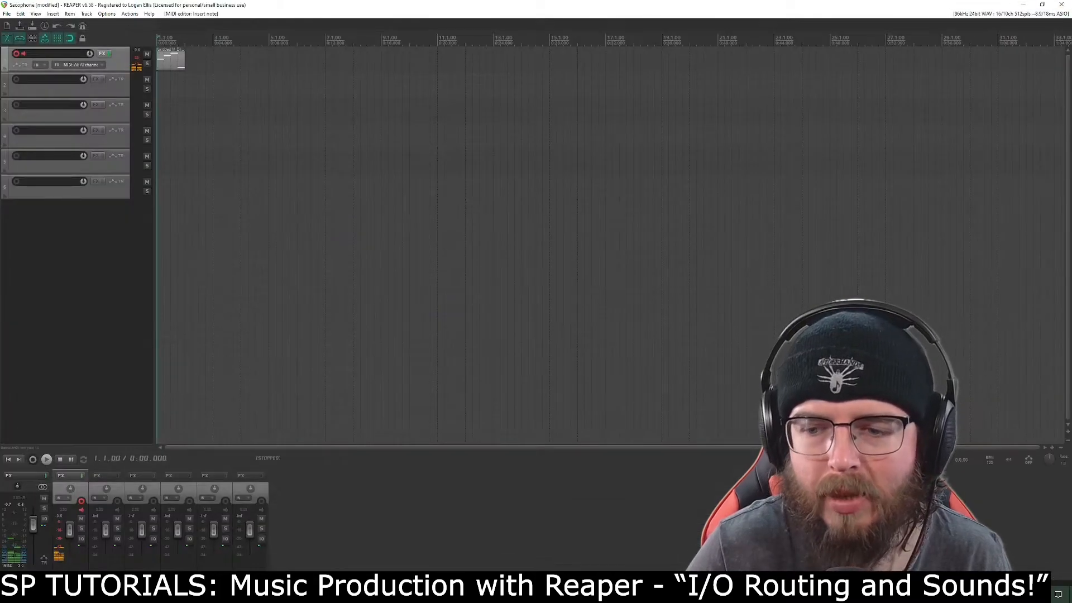
# - Set the project tempo to 100 BPM and listen to the MIDI item
pyautogui.click(990, 461)
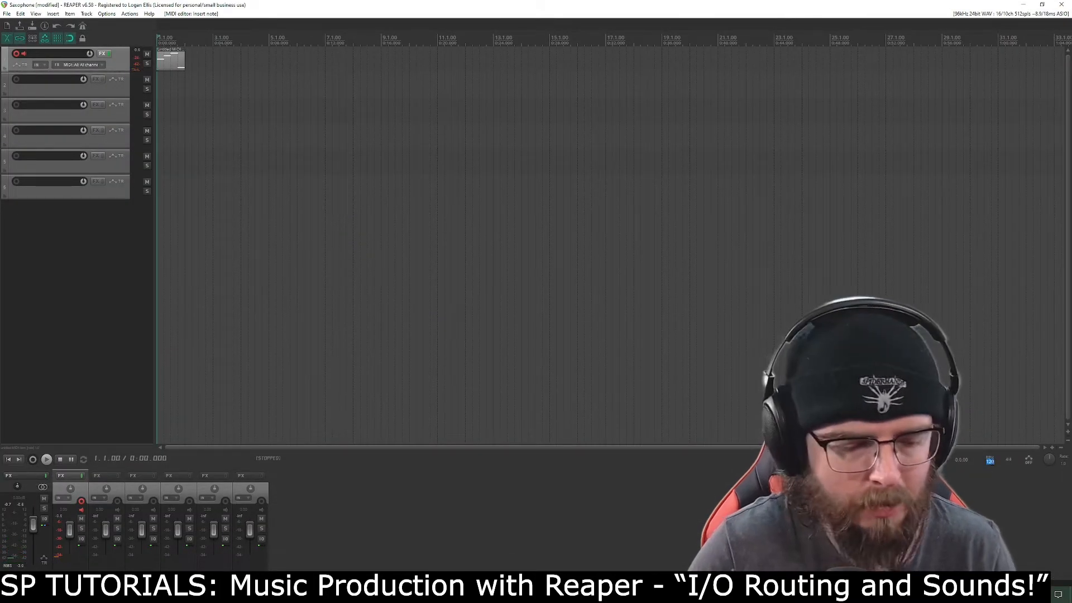
pyautogui.write('100')
pyautogui.press('Return')
pyautogui.press('space')
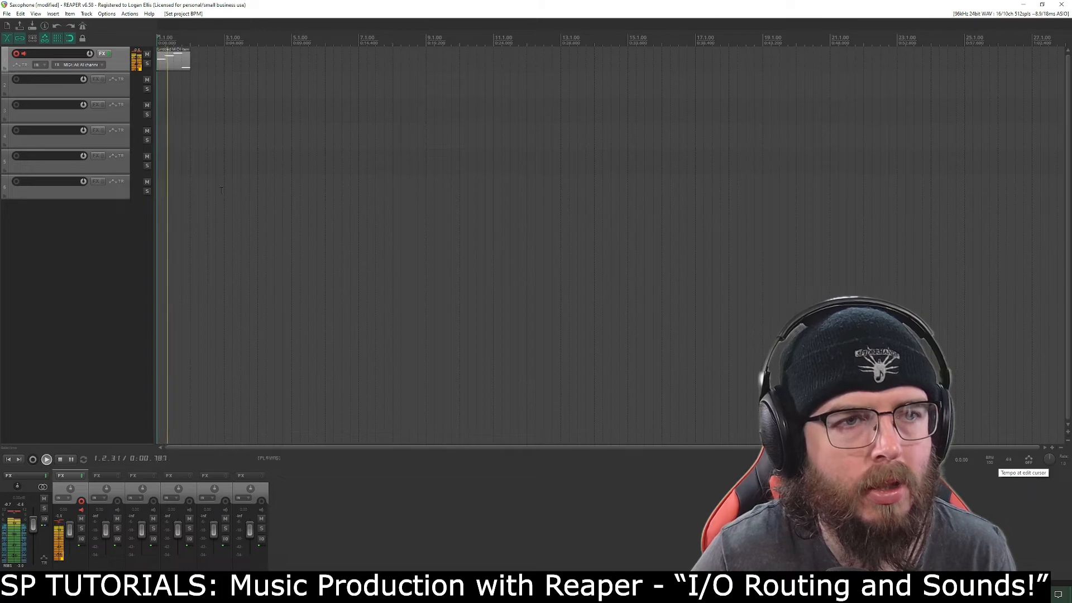
pyautogui.press('space')
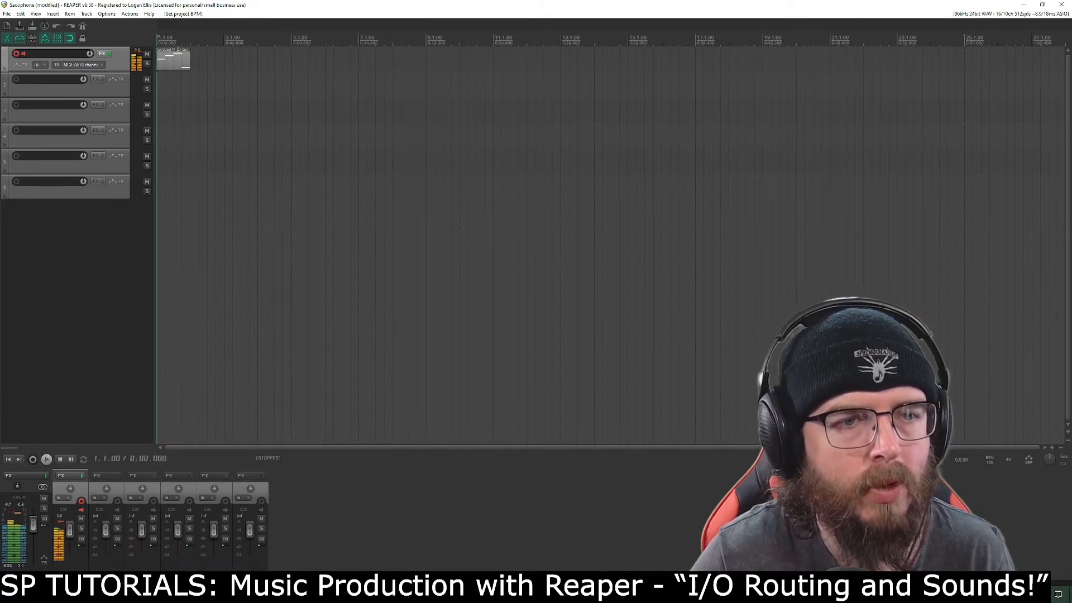
# - Slow the project tempo to 80 BPM and play the MIDI item back
pyautogui.click(989, 461)
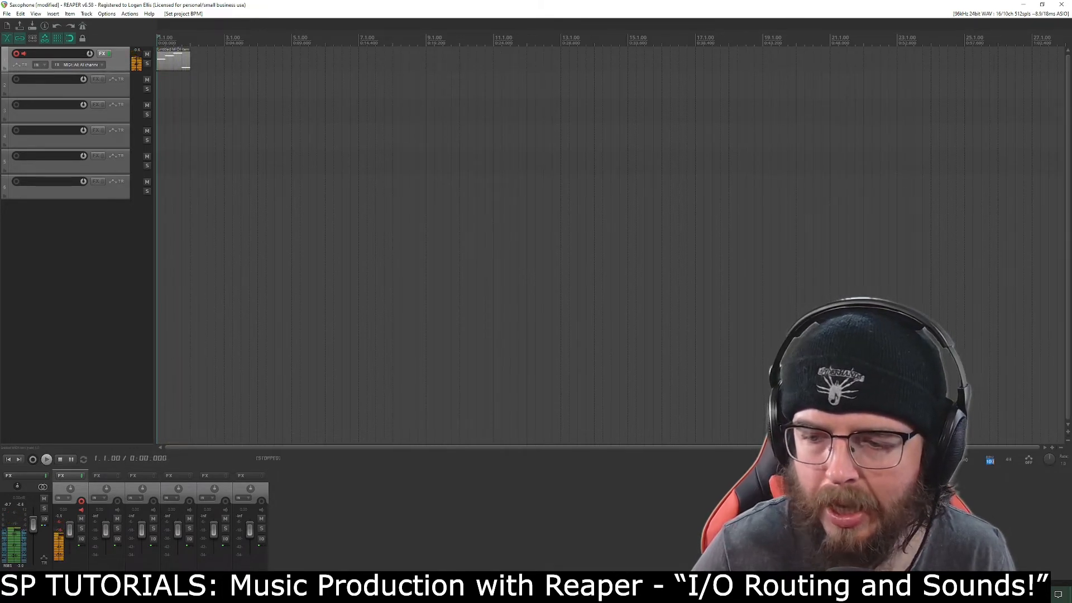
pyautogui.write('80')
pyautogui.press('Return')
pyautogui.press('space')
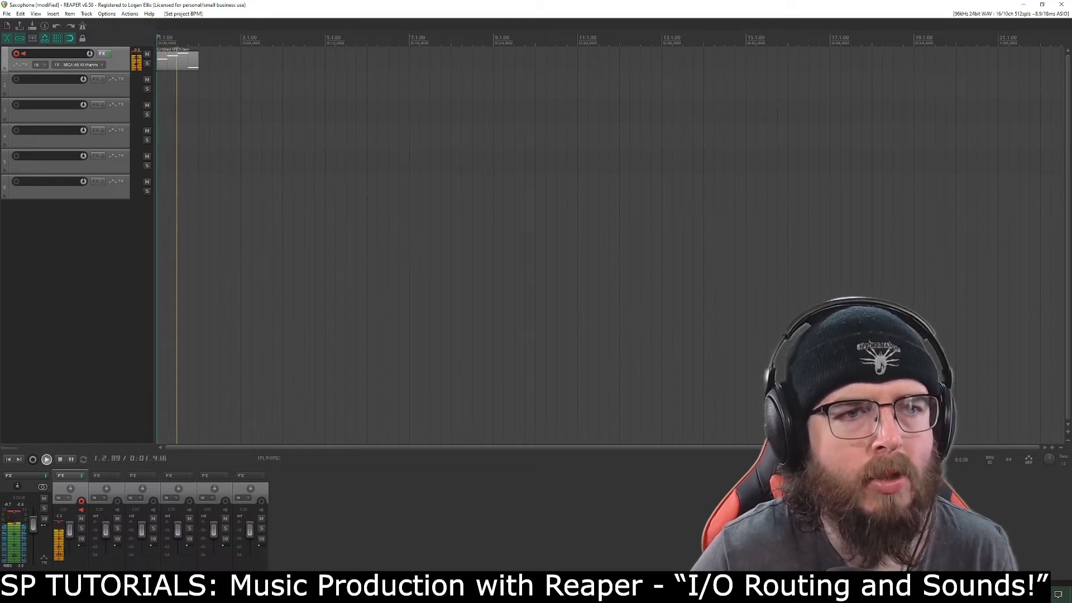
pyautogui.press('space')
# - Review the item's notes in the MIDI editor and the Vital patch in track 1's FX chain
pyautogui.click(191, 62)
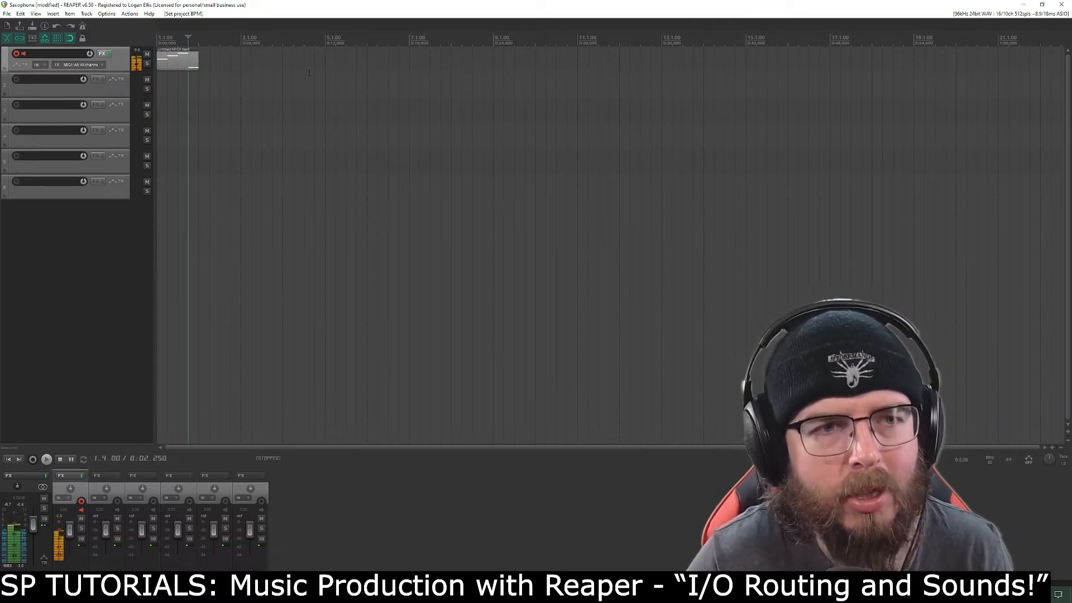
pyautogui.doubleClick(178, 62)
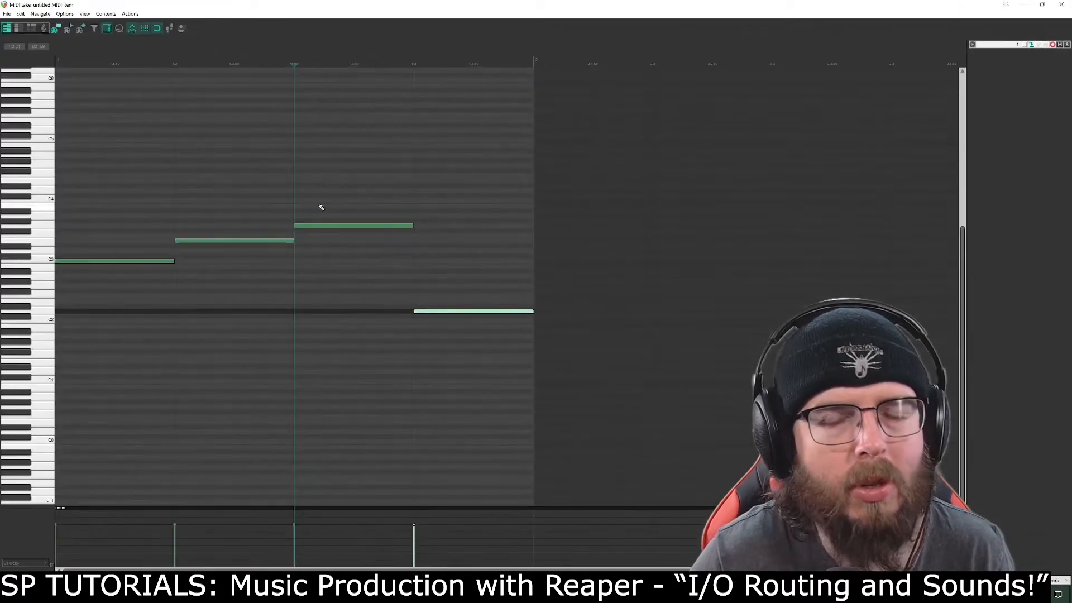
pyautogui.click(1061, 5)
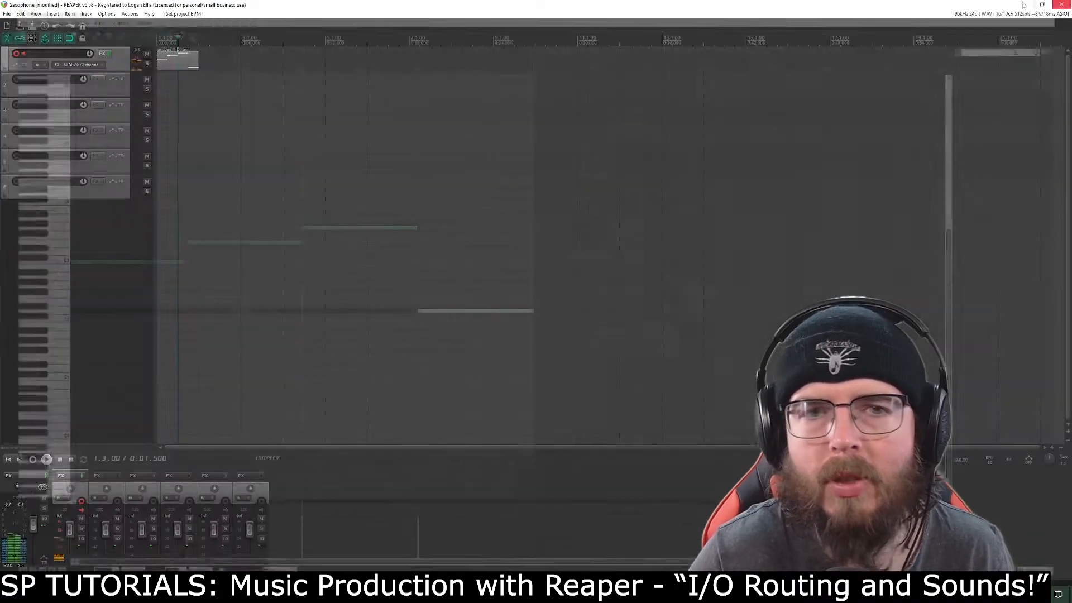
pyautogui.click(102, 53)
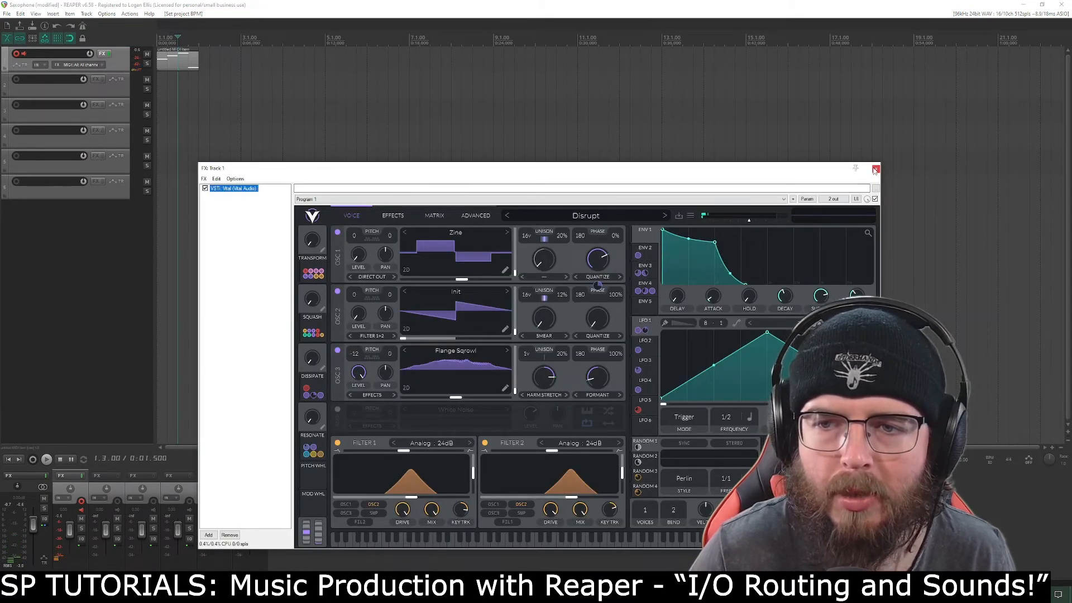
pyautogui.click(102, 53)
pyautogui.doubleClick(180, 58)
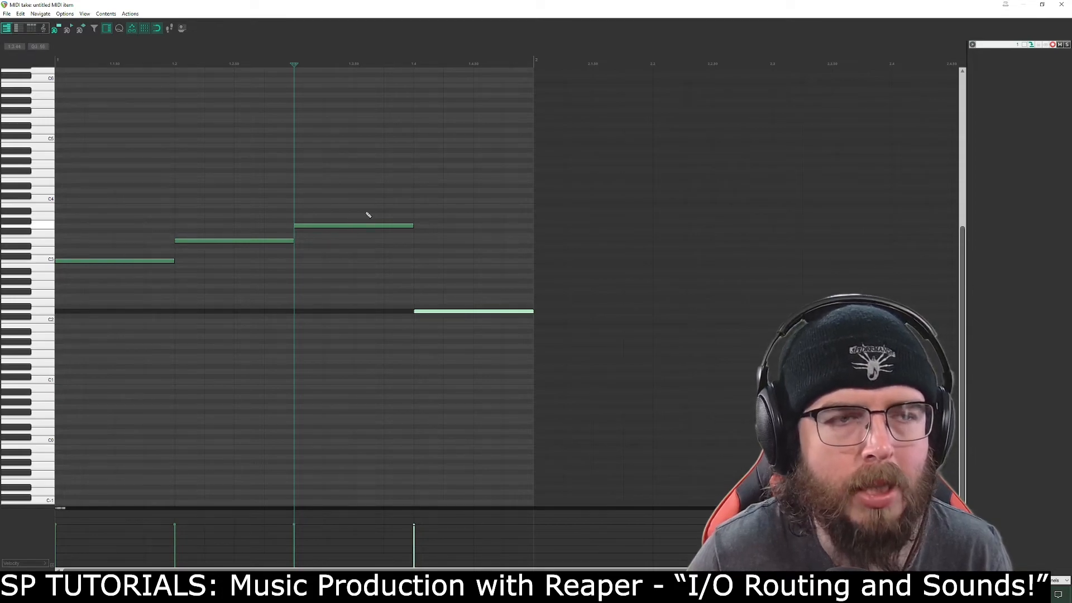
pyautogui.press('Escape')
# - Look up the command for inserting a new MIDI item without running it
pyautogui.click(71, 15)
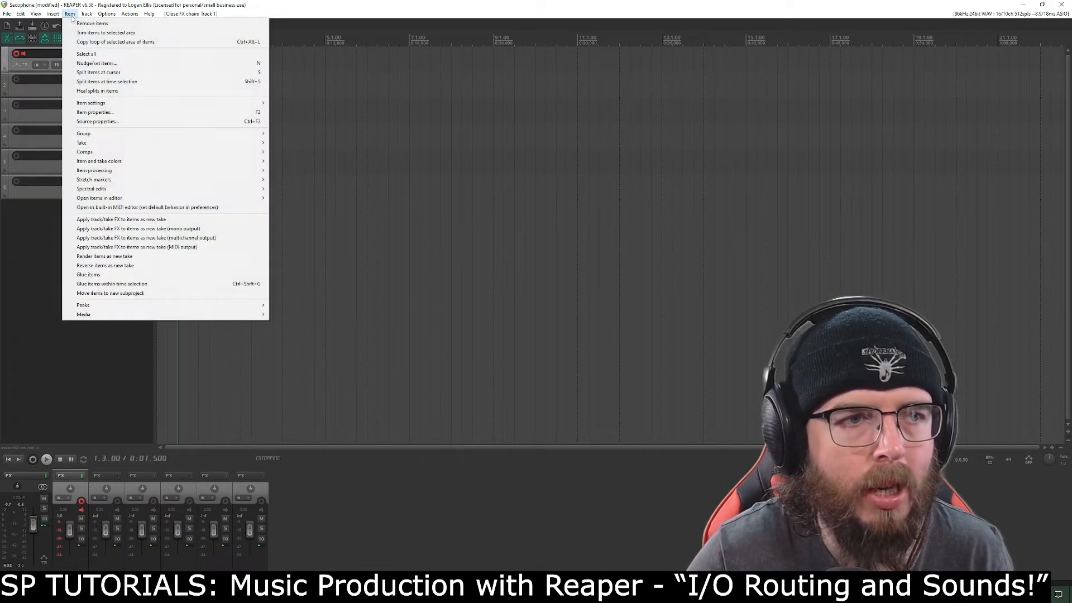
pyautogui.moveTo(54, 14)
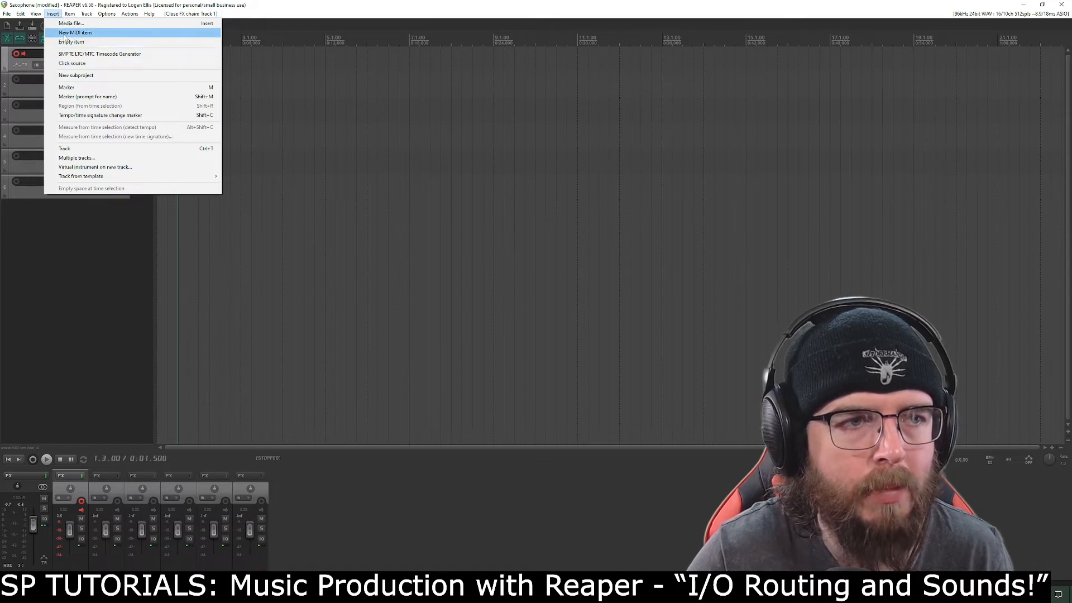
pyautogui.click(357, 97)
# - In the MIDI item, try the first note an octave higher at C4 and move it back to C3
pyautogui.doubleClick(180, 58)
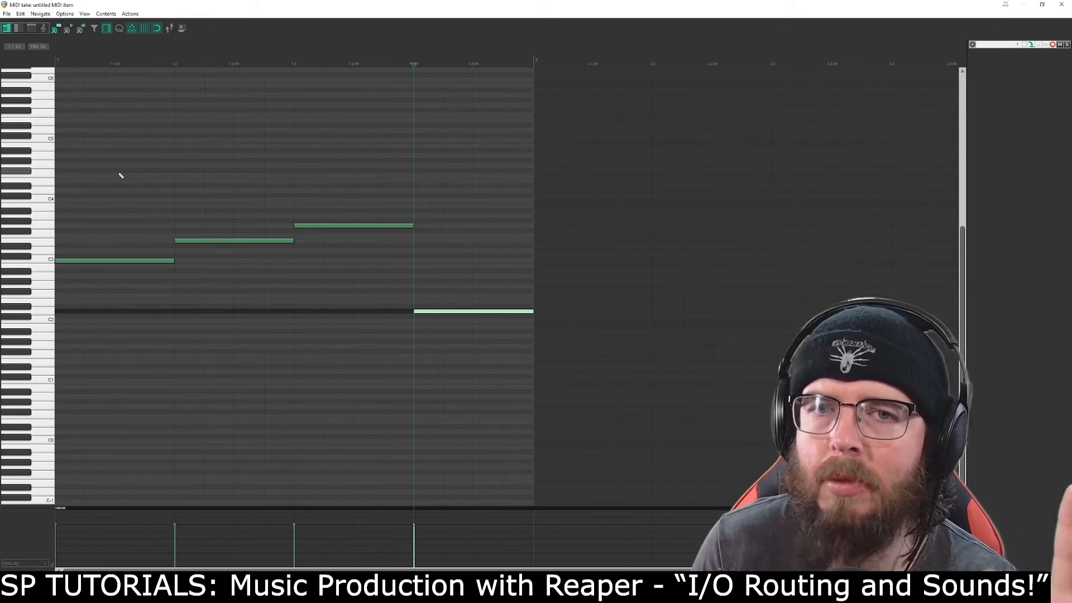
pyautogui.moveTo(162, 263); pyautogui.dragTo(142, 203)
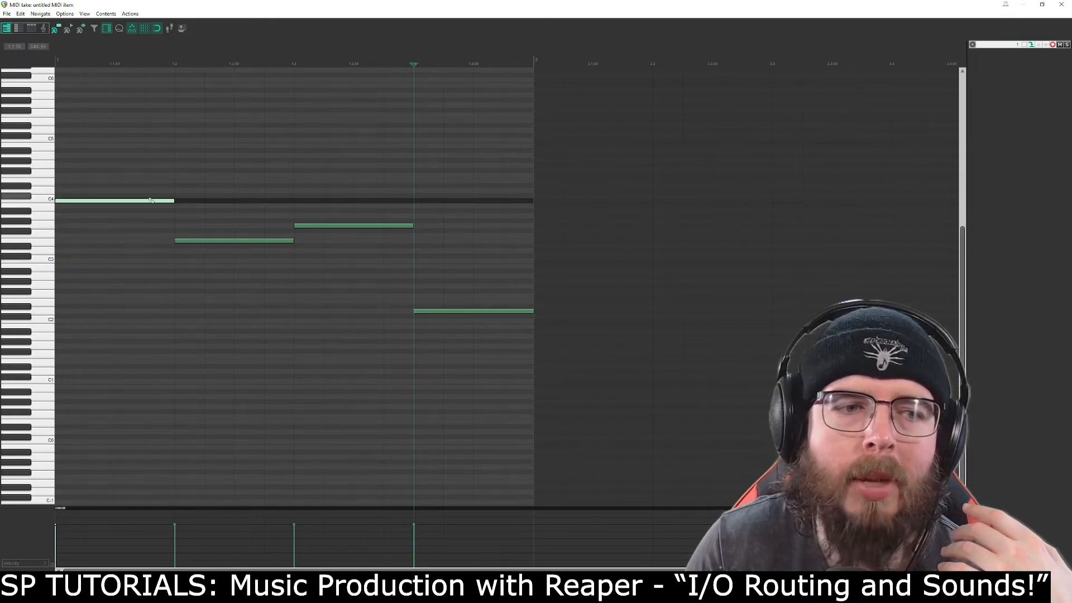
pyautogui.moveTo(148, 205); pyautogui.dragTo(146, 260)
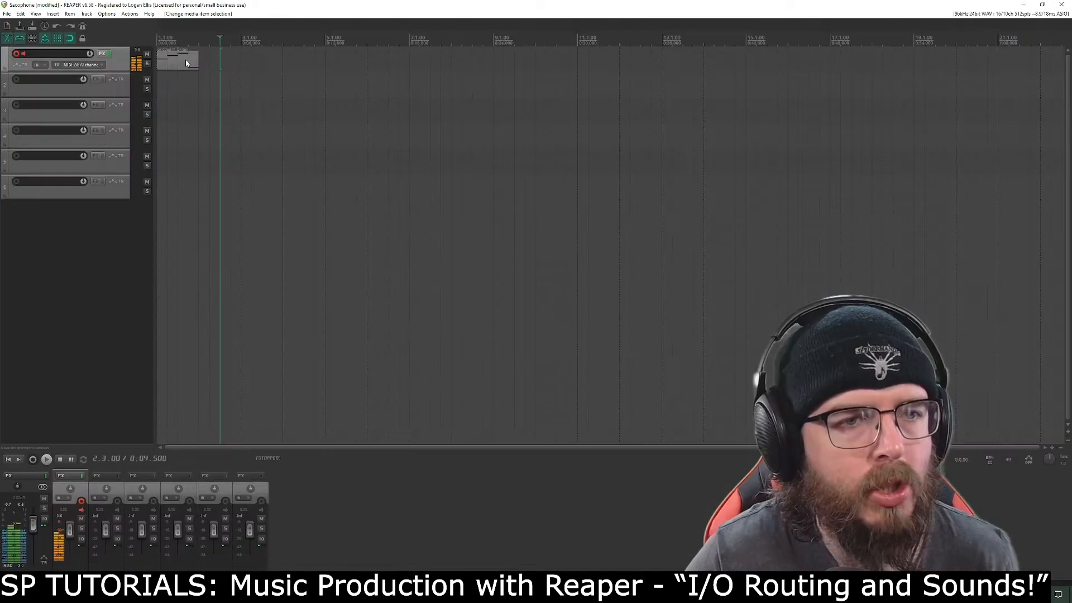
# - Select the MIDI item at the start of track 1 and copy it
pyautogui.click(186, 60)
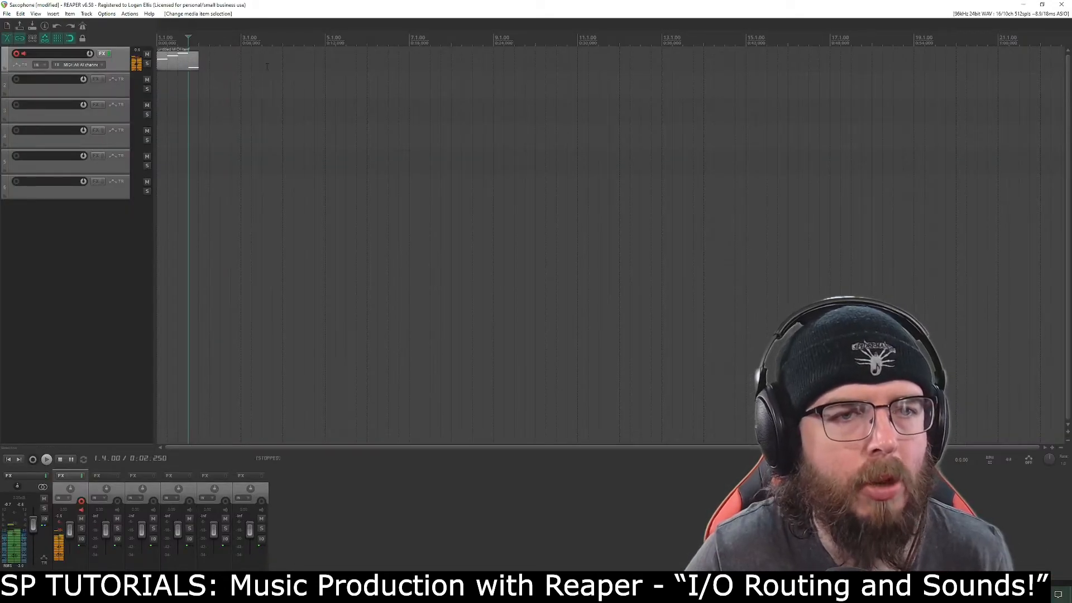
pyautogui.click(198, 68)
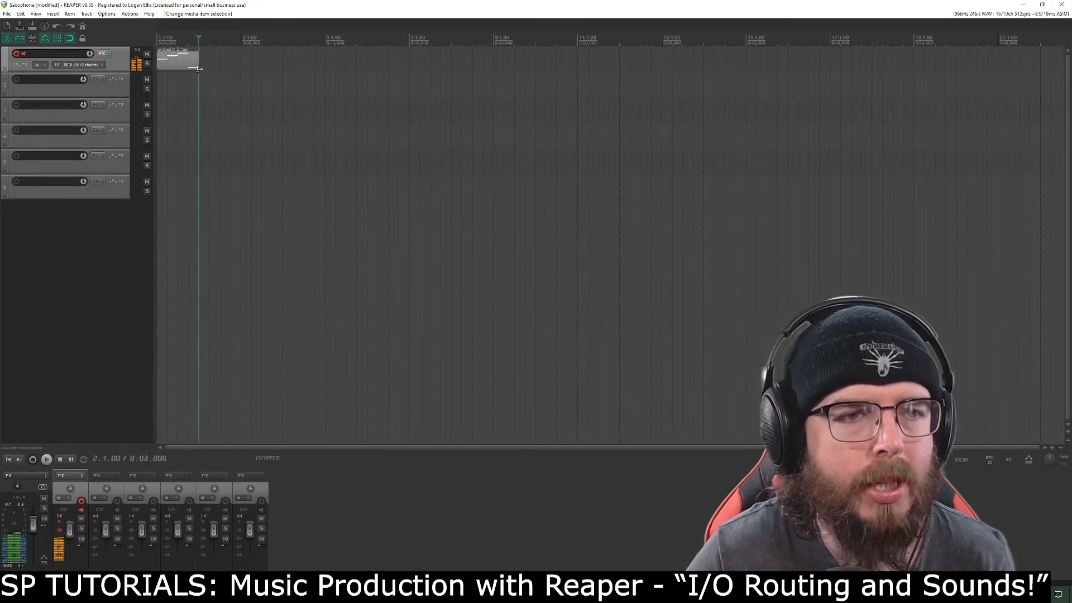
pyautogui.click(228, 67)
pyautogui.click(190, 63)
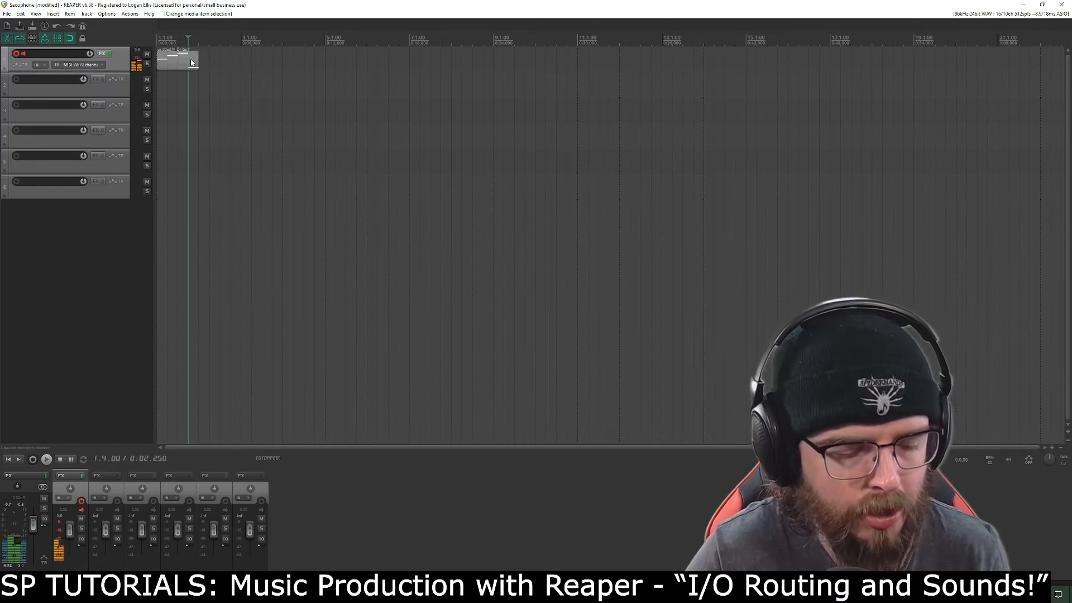
pyautogui.rightClick(170, 62)
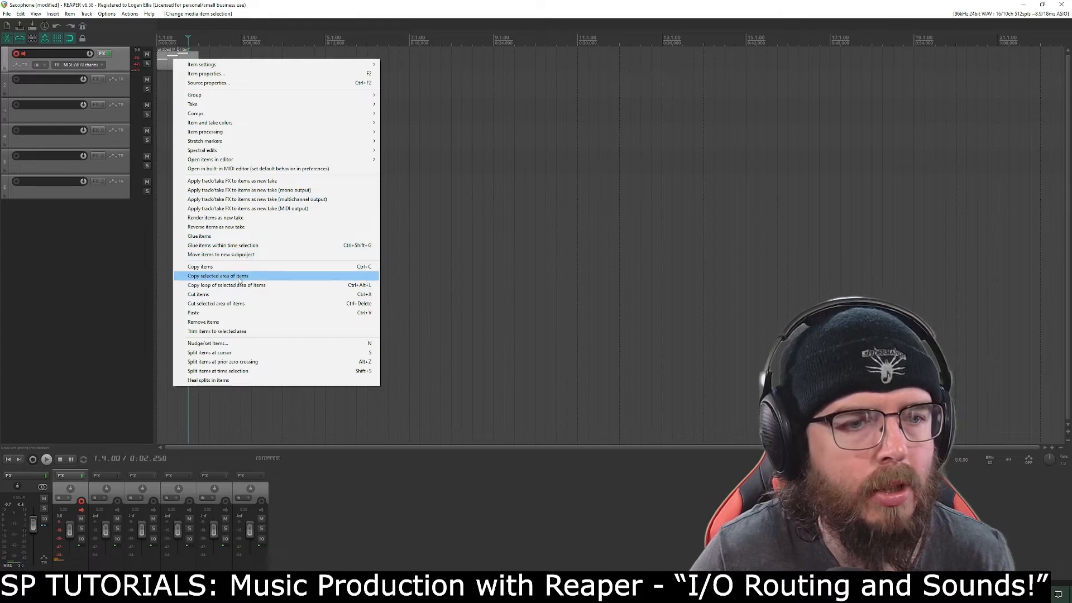
pyautogui.click(239, 266)
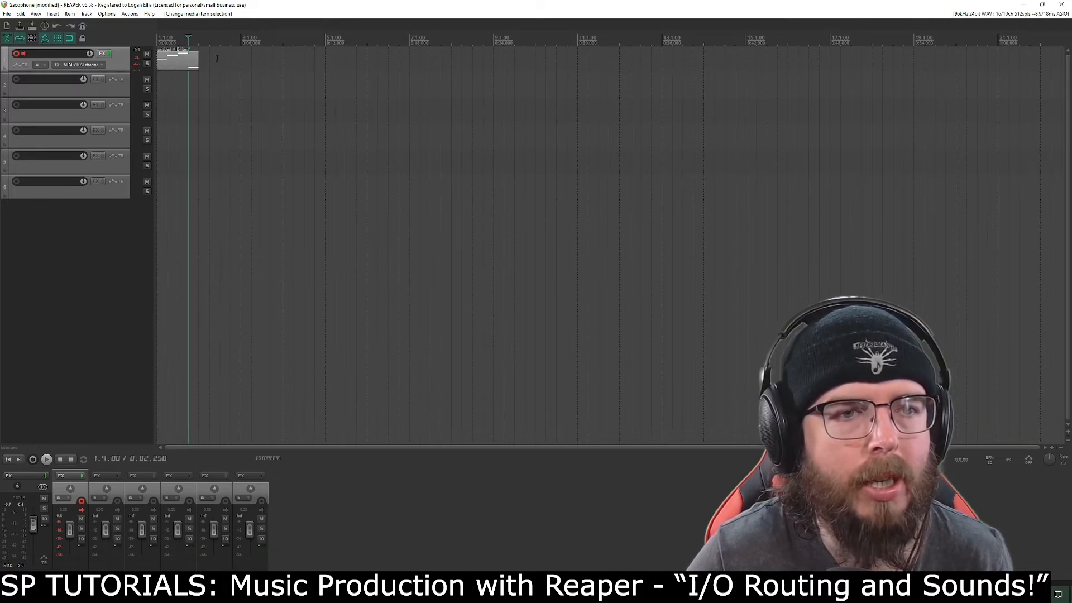
# - Paste a copy of the MIDI item at measure 2, play from the project start, and delete the copy
pyautogui.click(241, 62)
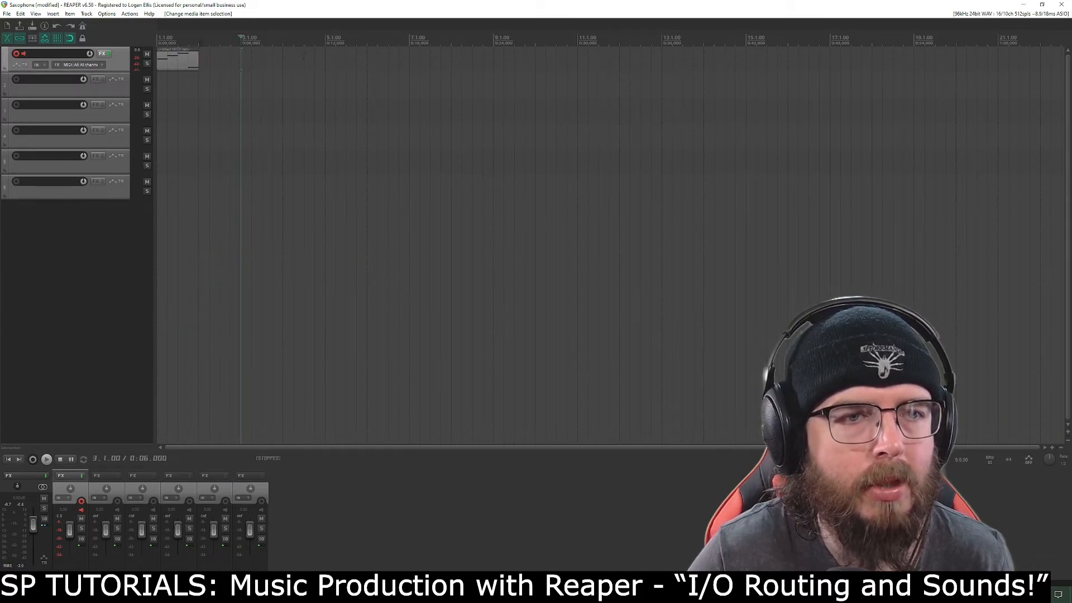
pyautogui.click(198, 45)
pyautogui.hotkey('ctrl', 'v')
pyautogui.press('Home')
pyautogui.press('space')
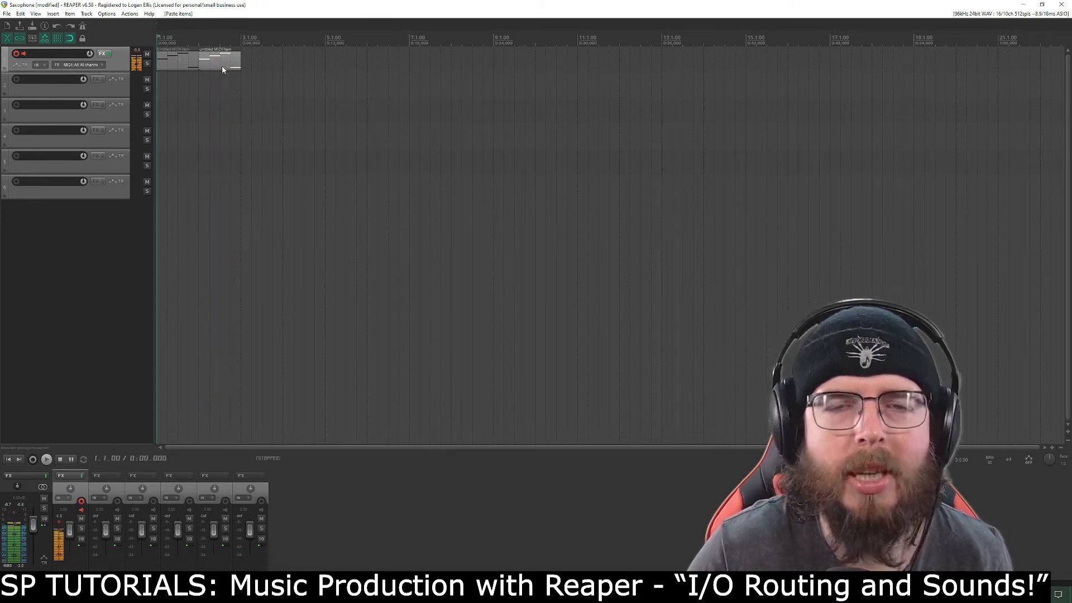
pyautogui.press('Delete')
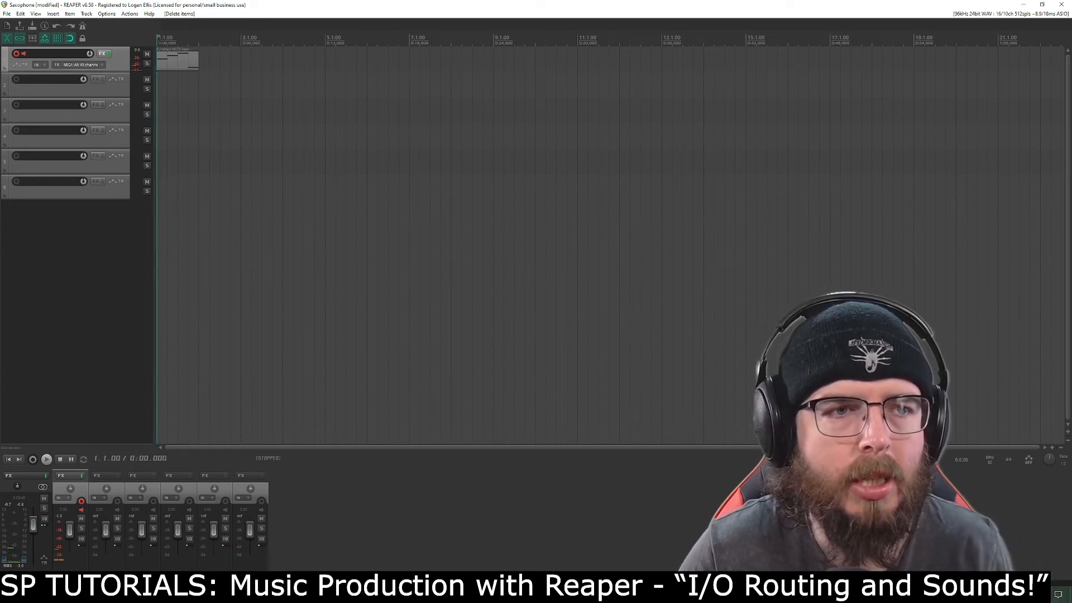
# - Set the time selection to cover measure 1, from 1.1.00 to 2.1.00
pyautogui.moveTo(158, 42); pyautogui.dragTo(198, 43)
pyautogui.click(206, 54)
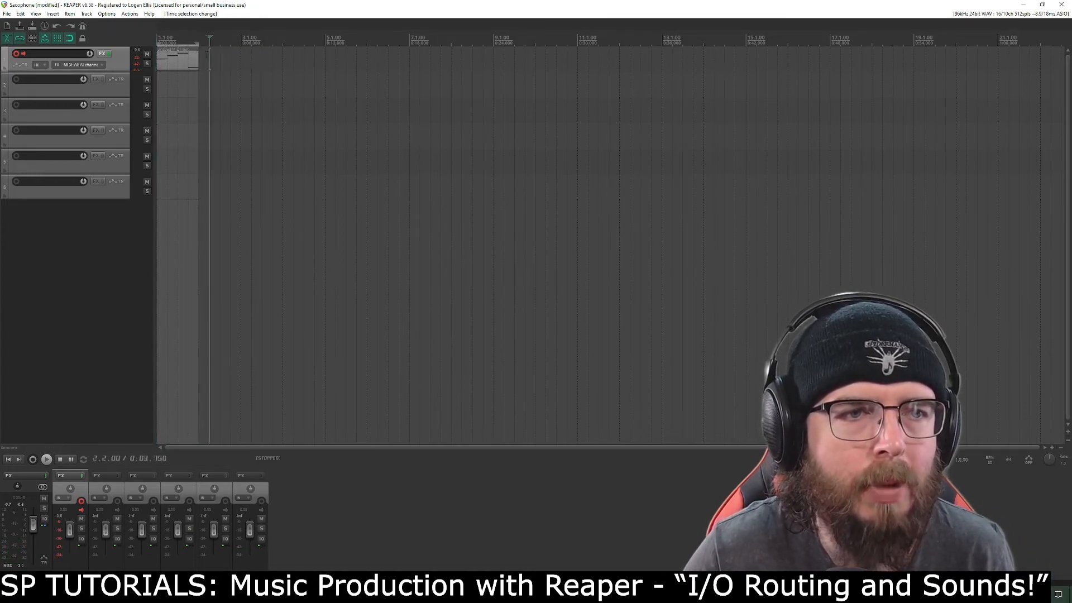
pyautogui.click(253, 54)
# - Paste copies of the MIDI item on track 1 at 3.1.00, 5.1.00 and 7.1.00
pyautogui.click(177, 60)
pyautogui.click(241, 56)
pyautogui.hotkey('ctrl', 'v')
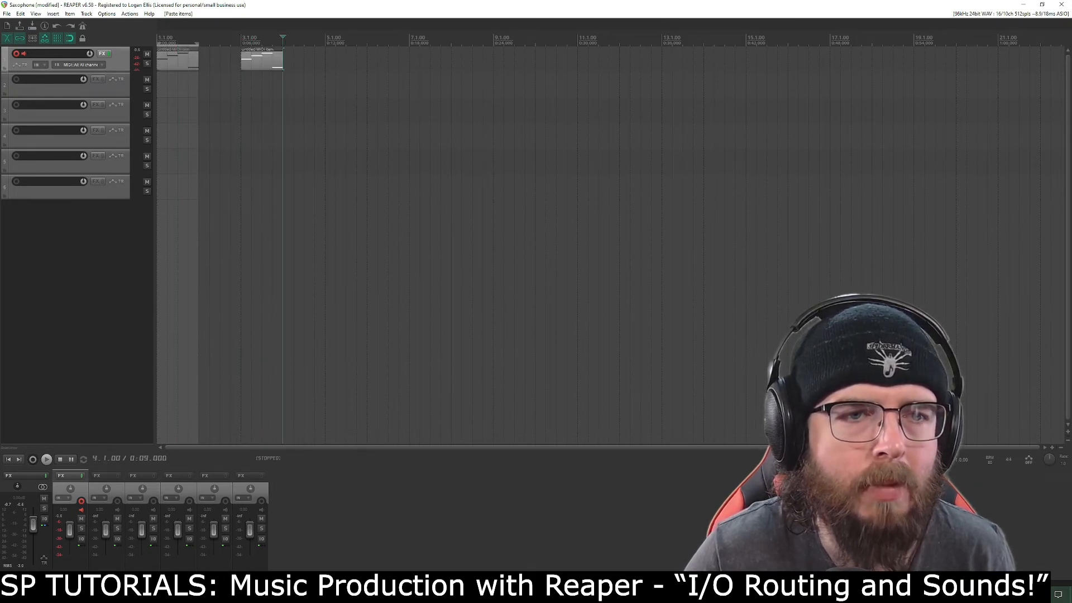
pyautogui.hotkey('ctrl', 'v')
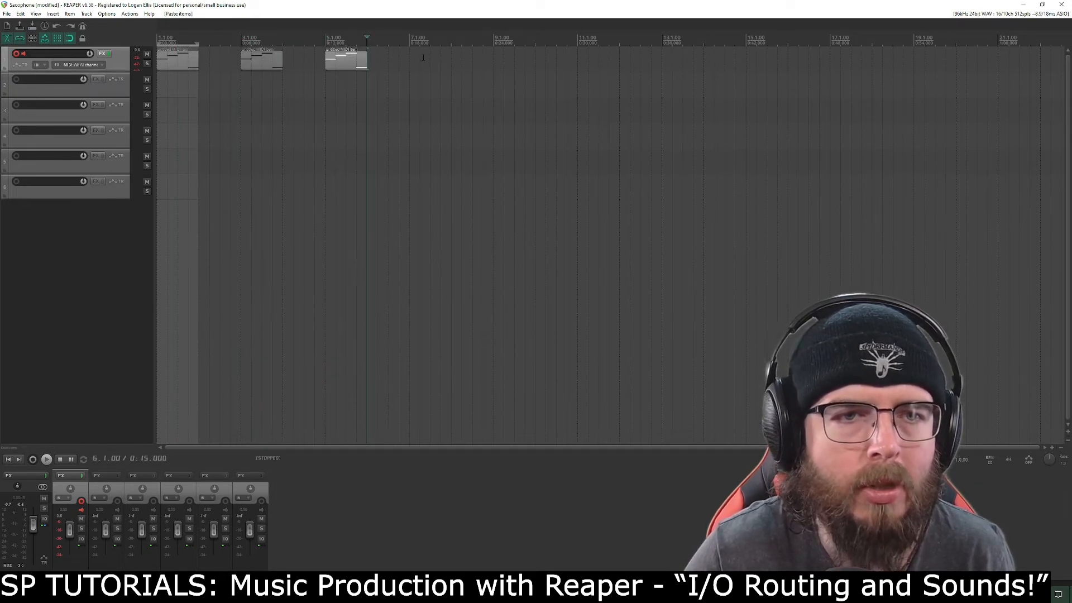
pyautogui.click(413, 61)
pyautogui.hotkey('ctrl', 'v')
# - Play the four MIDI items back from the project start and stop playback
pyautogui.click(157, 37)
pyautogui.press('space')
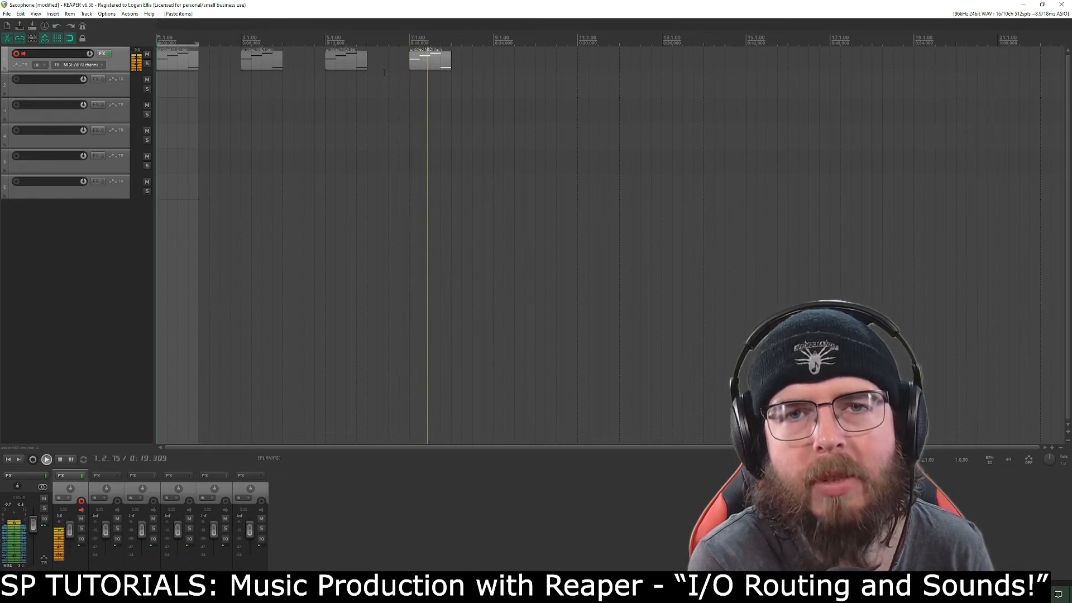
pyautogui.press('space')
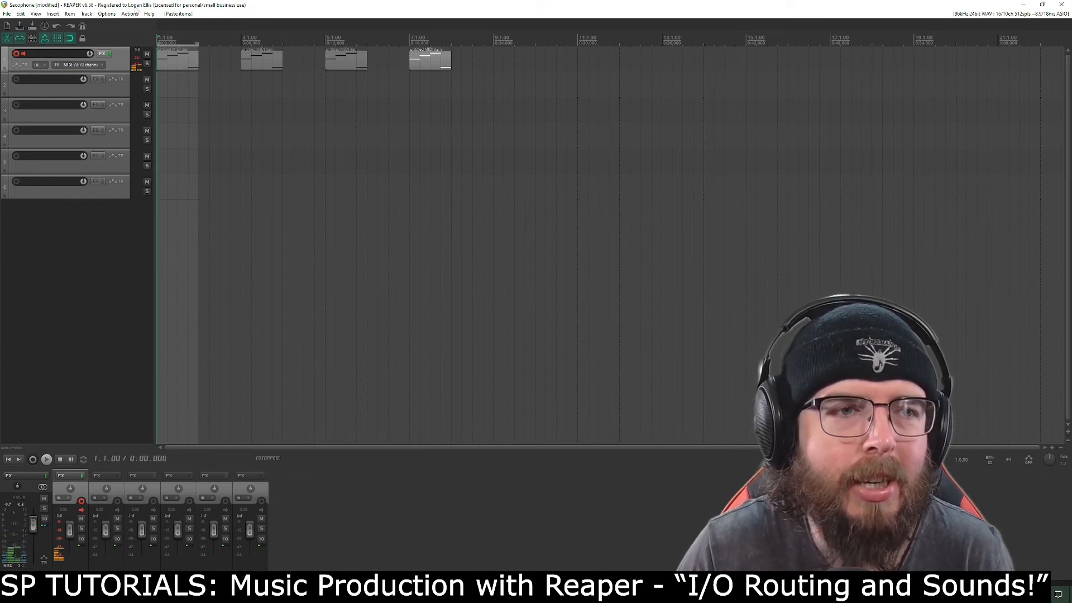
# - Review the ASIO audio device settings in the preferences and close them without changes
pyautogui.click(106, 14)
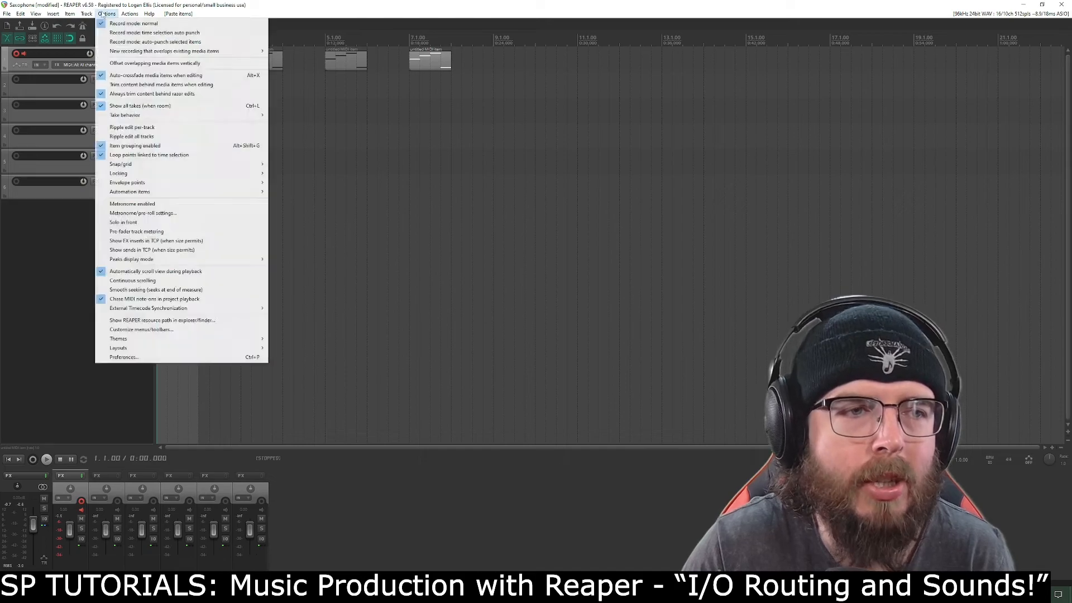
pyautogui.click(192, 357)
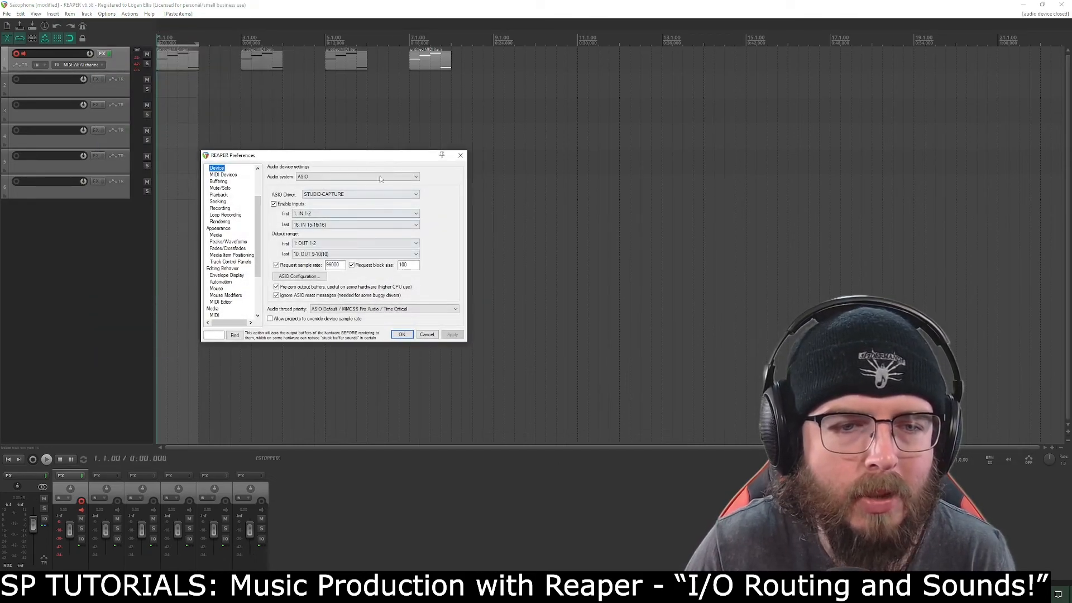
pyautogui.click(460, 154)
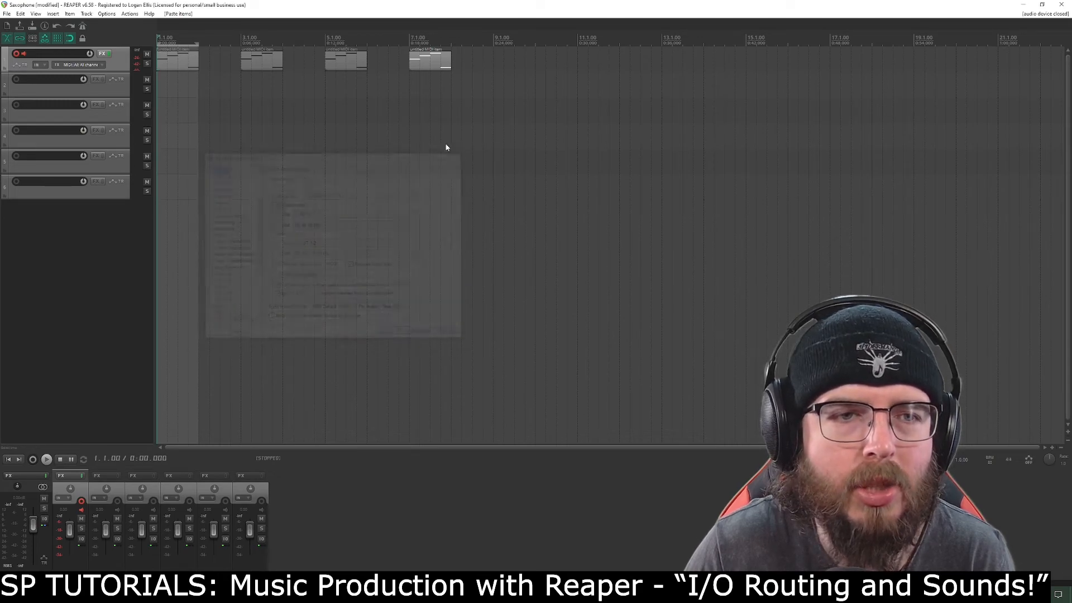
# - Review track 1's FX chain and the available insert commands, and return the edit cursor to the project start
pyautogui.click(102, 54)
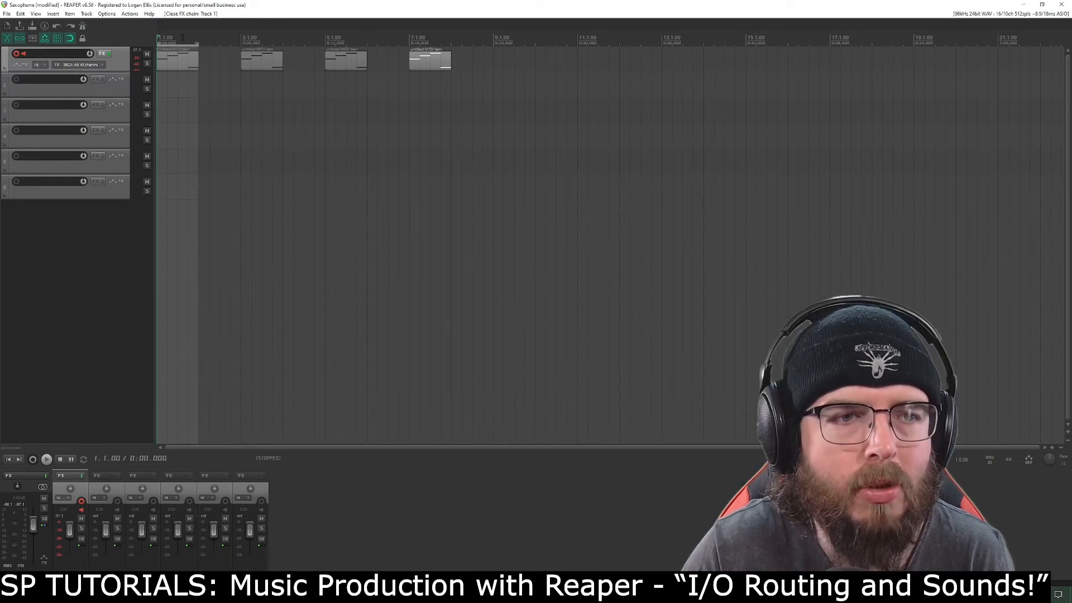
pyautogui.click(182, 37)
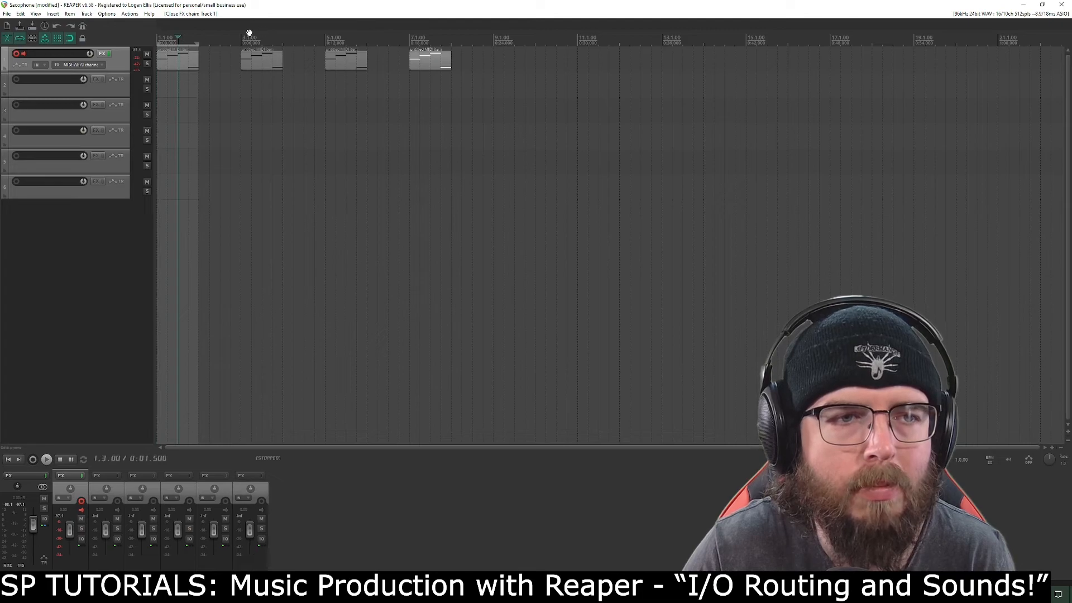
pyautogui.click(53, 14)
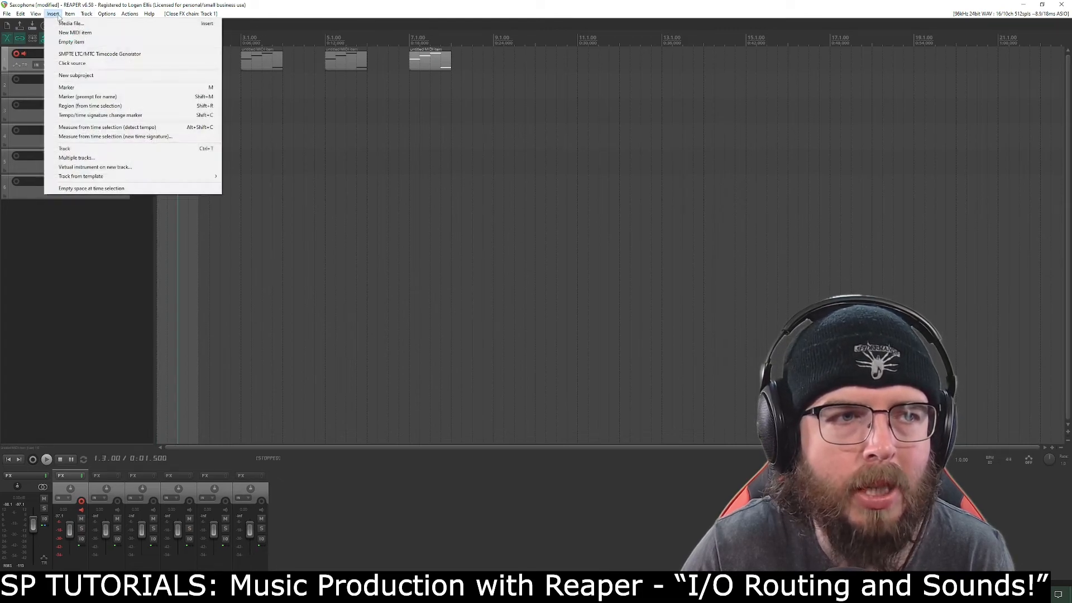
pyautogui.click(313, 110)
pyautogui.click(157, 37)
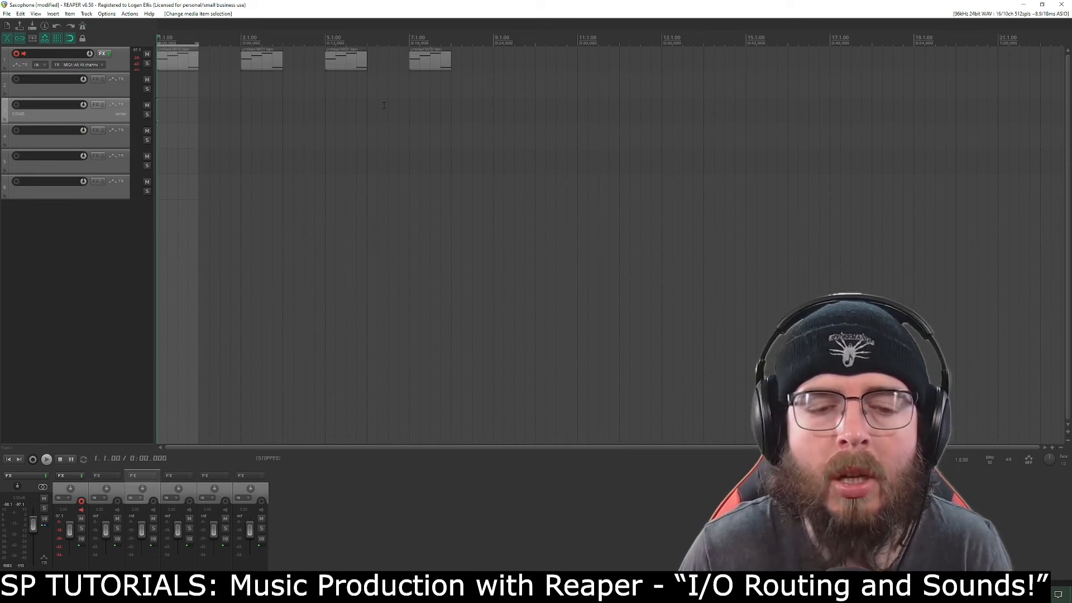
# - Revisit the preferences for the audio device setup and close them
pyautogui.click(107, 13)
pyautogui.click(144, 359)
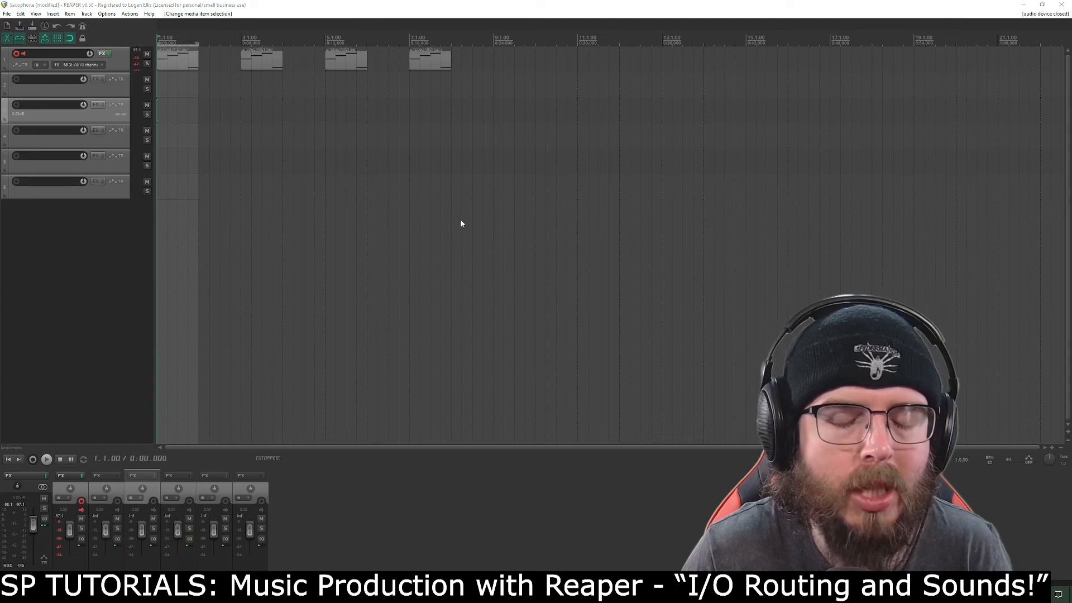
pyautogui.press('Return')
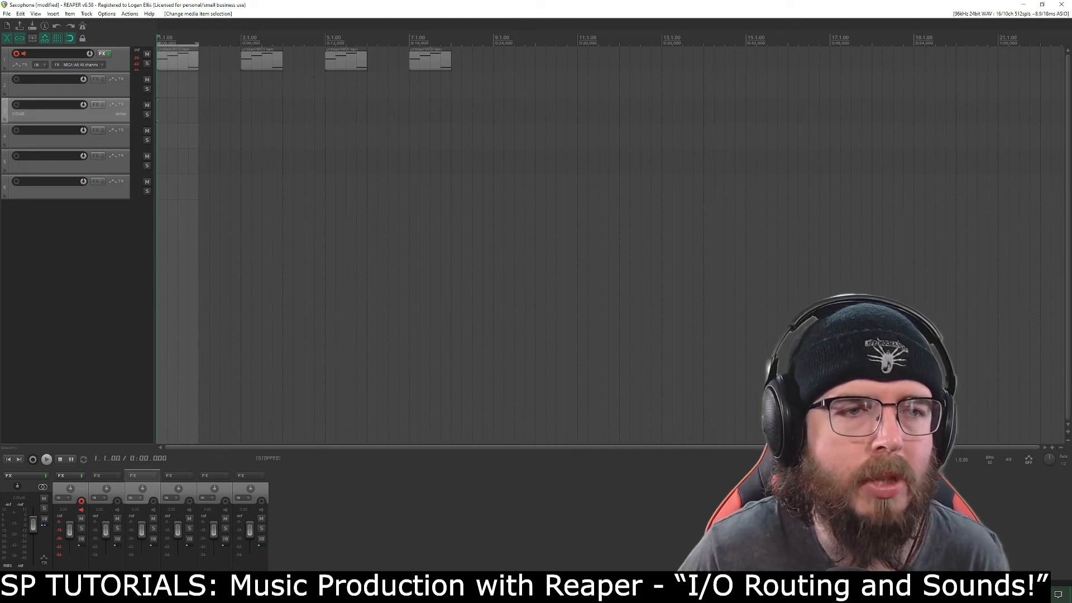
# - Set the time selection from 1.1.00 to 9.1.00 and review the first item's notes in the MIDI editor
pyautogui.moveTo(158, 43); pyautogui.dragTo(493, 42)
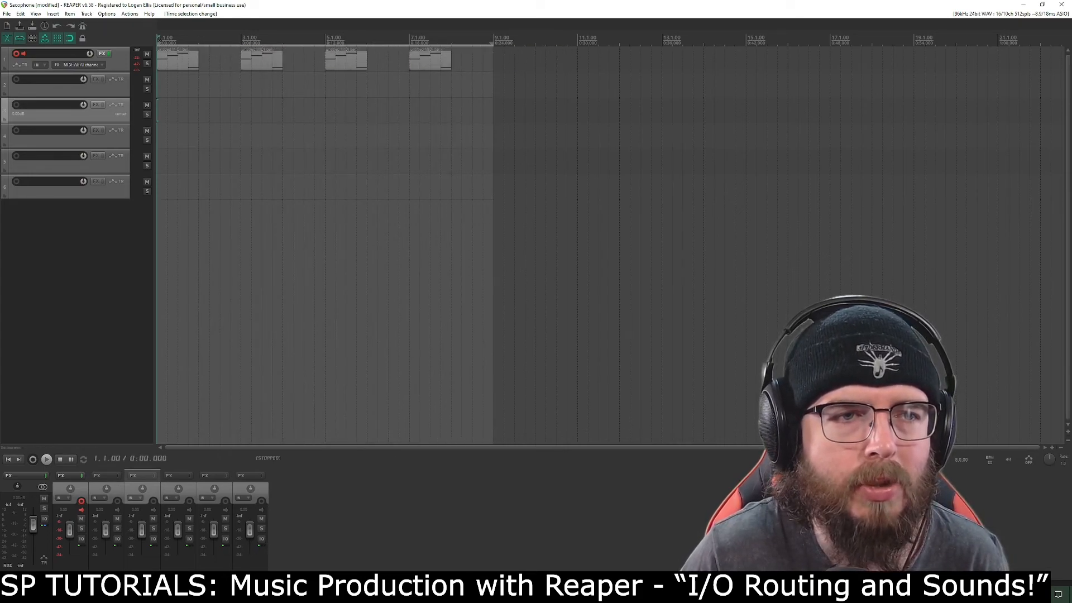
pyautogui.doubleClick(182, 57)
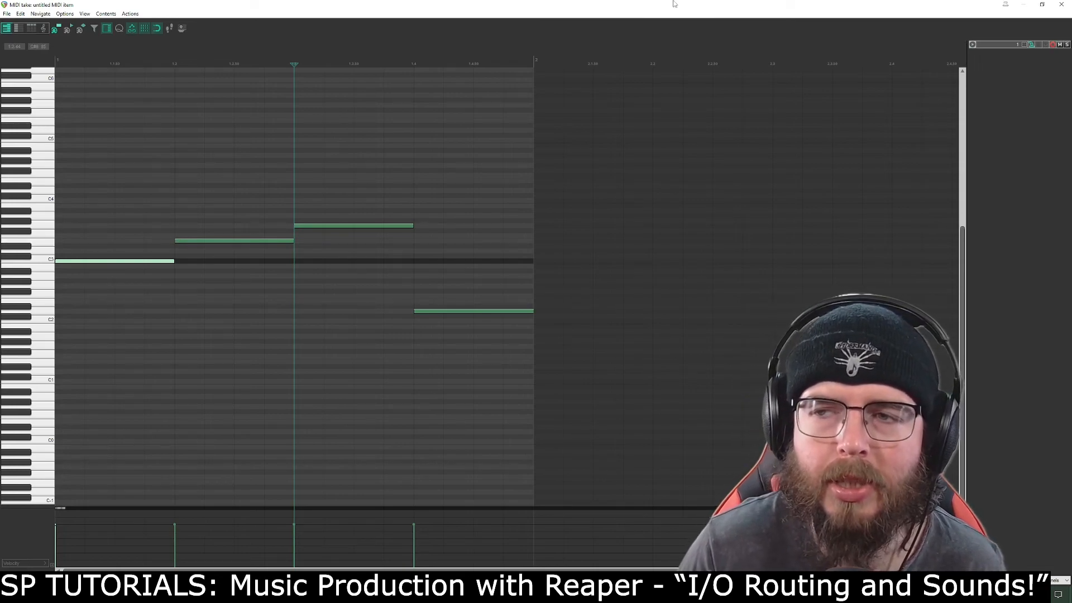
pyautogui.click(1061, 4)
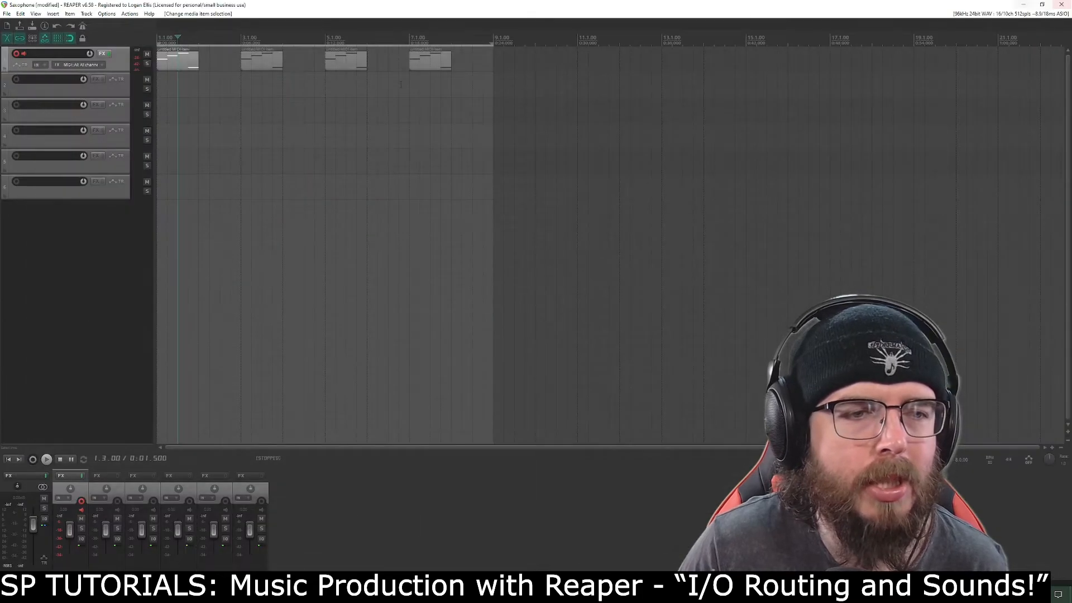
pyautogui.click(186, 66)
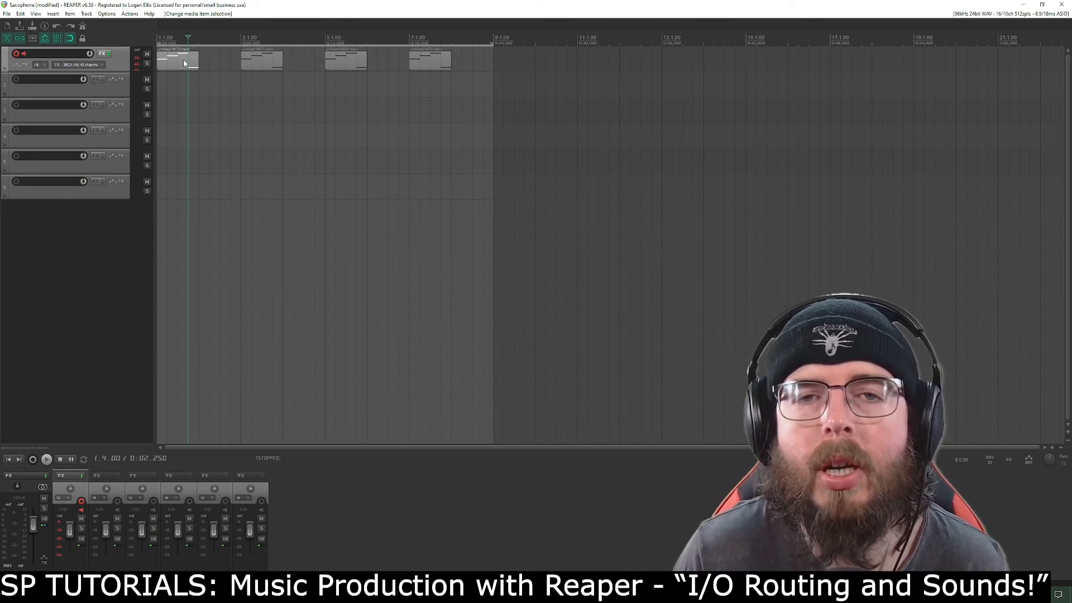
pyautogui.scroll(2, 185, 63)
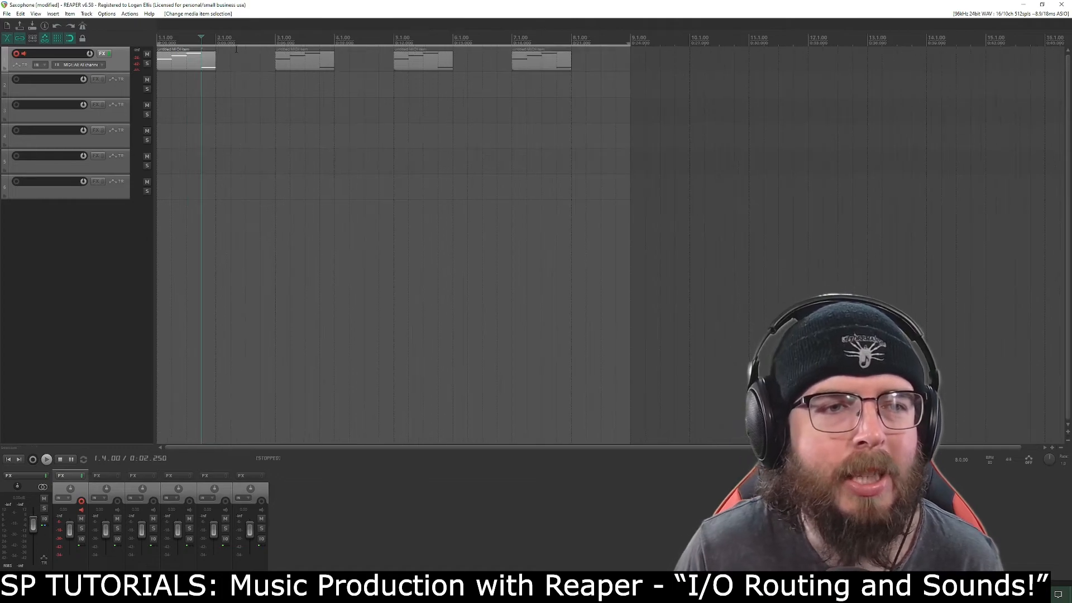